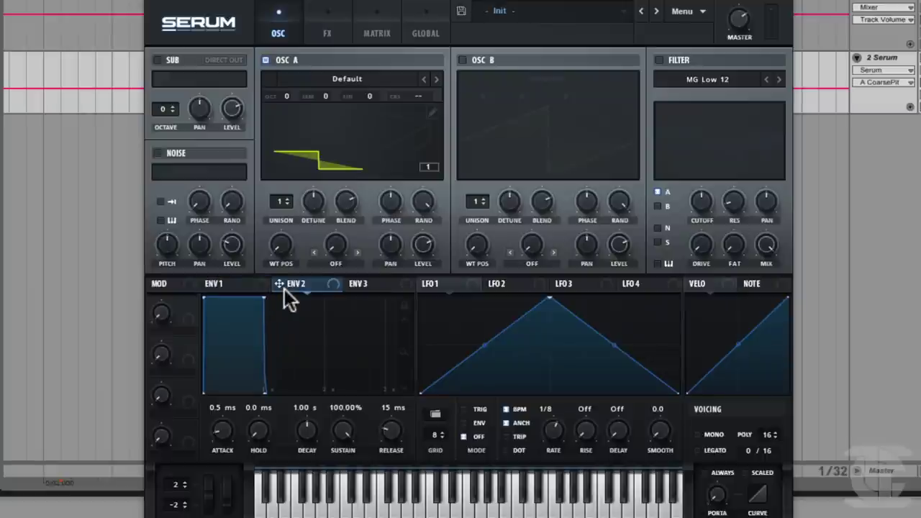
# - Shape Envelope 1 with a 0.0 ms attack, 1.55 s decay, -12.2 dB sustain and 413 ms release
pyautogui.click(236, 287)
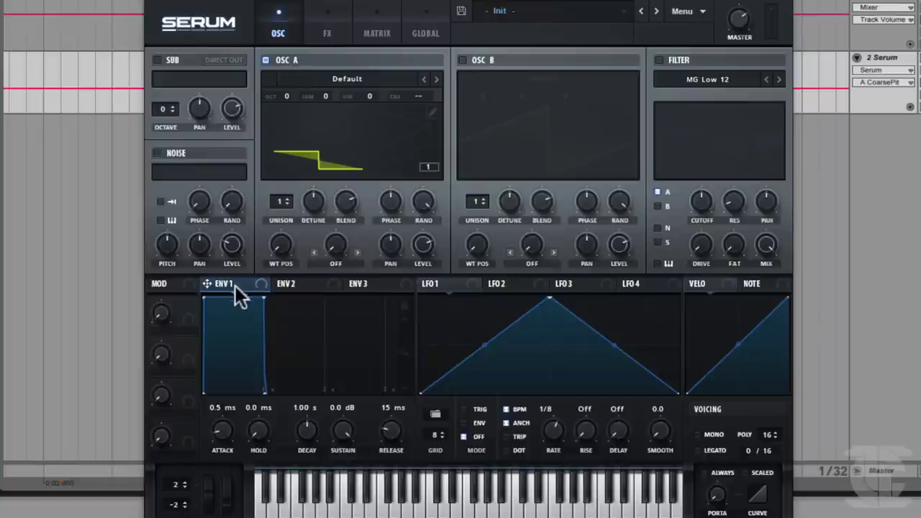
pyautogui.moveTo(264, 301); pyautogui.dragTo(297, 348)
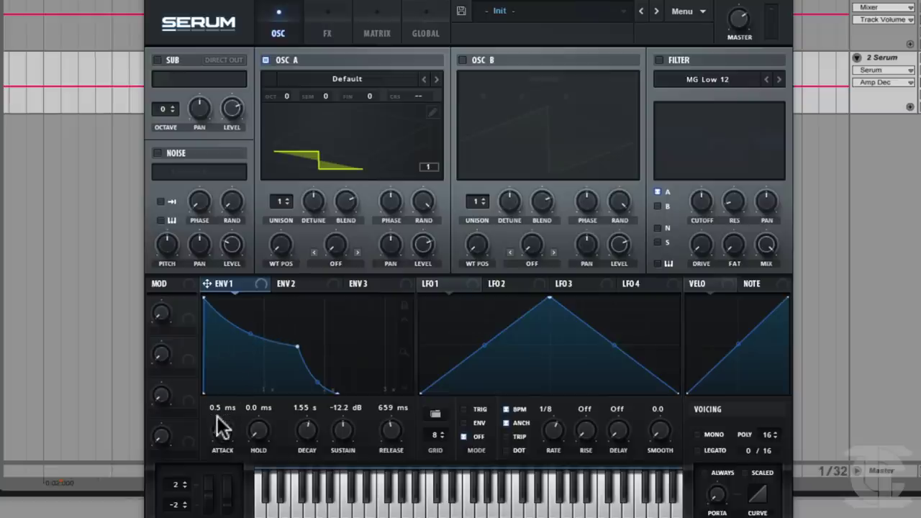
pyautogui.moveTo(205, 304); pyautogui.dragTo(249, 296)
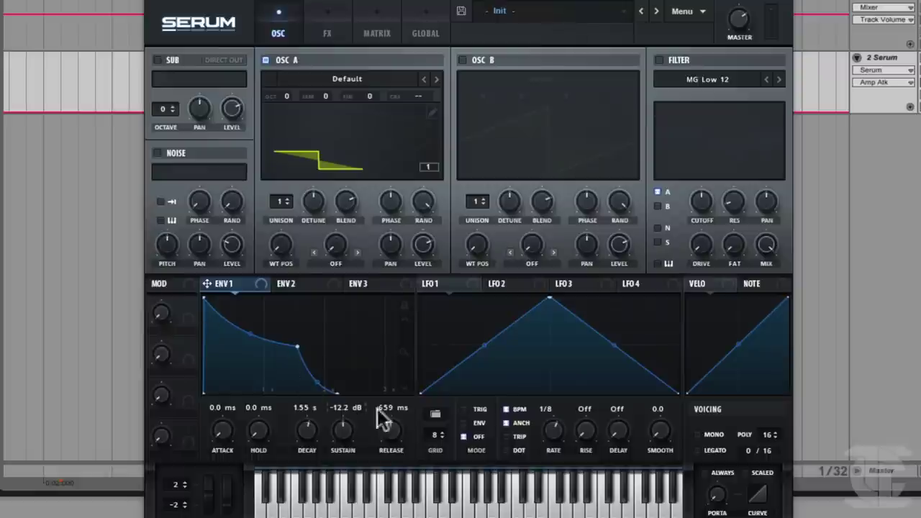
pyautogui.moveTo(383, 422)
pyautogui.mouseDown()
pyautogui.moveTo(387, 431)
pyautogui.moveTo(390, 420)
pyautogui.moveTo(384, 430)
pyautogui.mouseUp()
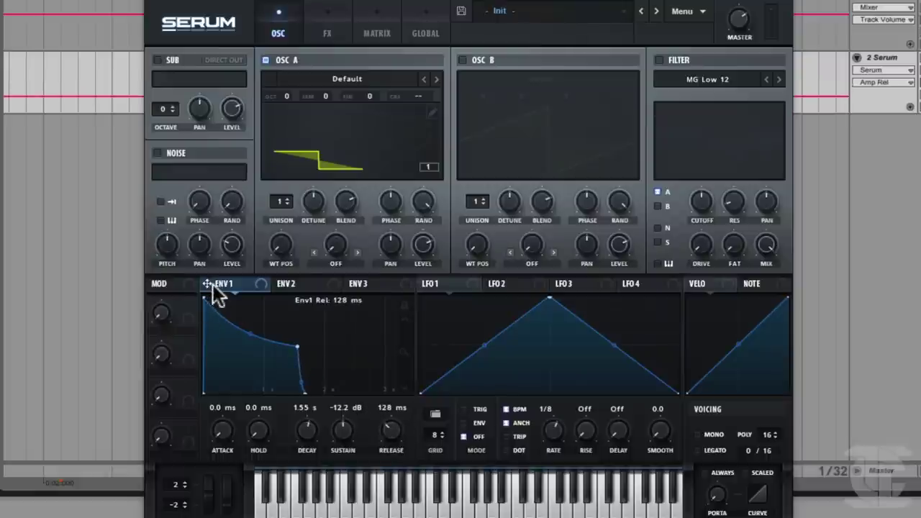
pyautogui.moveTo(394, 429)
pyautogui.mouseDown()
pyautogui.moveTo(385, 418)
pyautogui.moveTo(392, 415)
pyautogui.mouseUp()
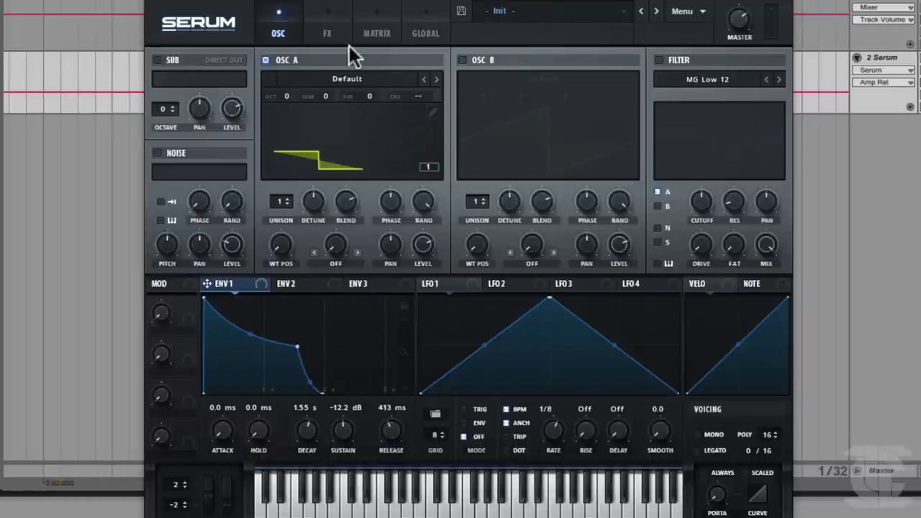
# - Enable the Delay effect and set its filter to frequency 1293 and bandwidth 1.1
pyautogui.click(327, 33)
pyautogui.click(162, 171)
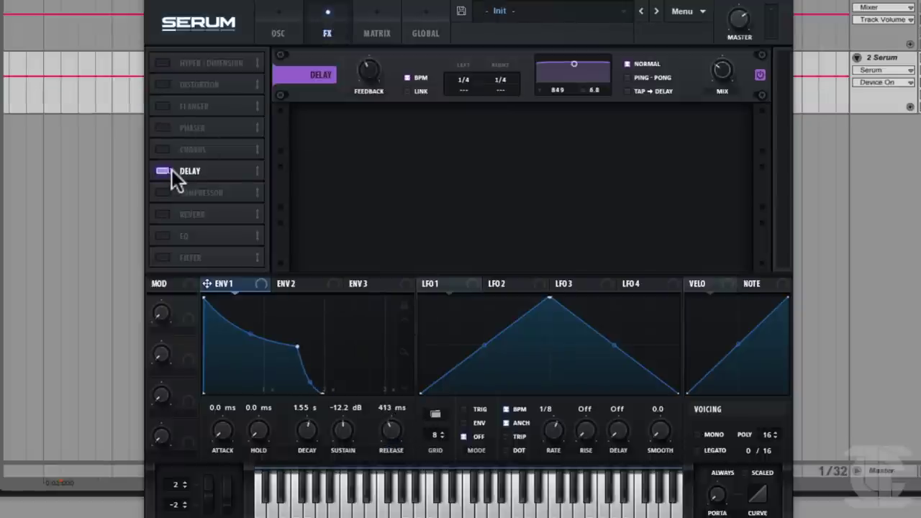
pyautogui.moveTo(585, 75); pyautogui.dragTo(579, 82)
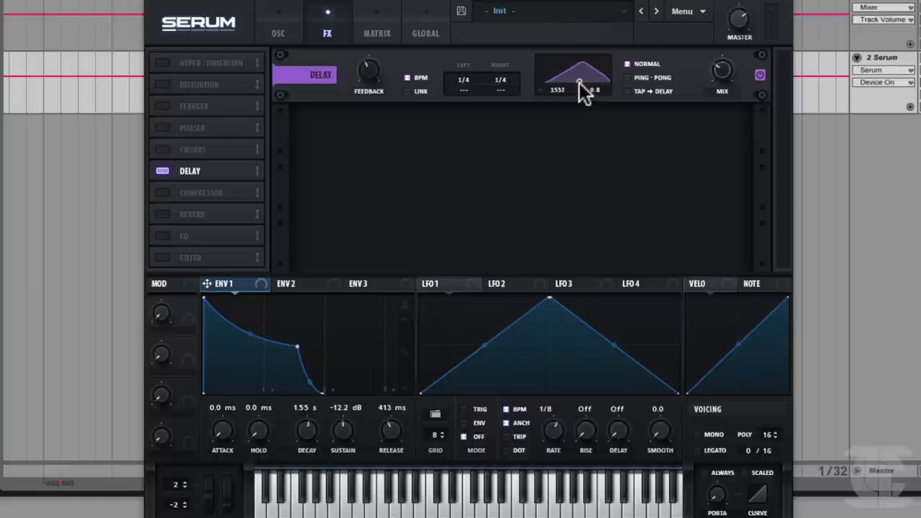
# - Enable the Filter effect with a lowered cutoff and assign LFO 1 to that cutoff
pyautogui.click(164, 258)
pyautogui.moveTo(490, 133); pyautogui.dragTo(460, 137)
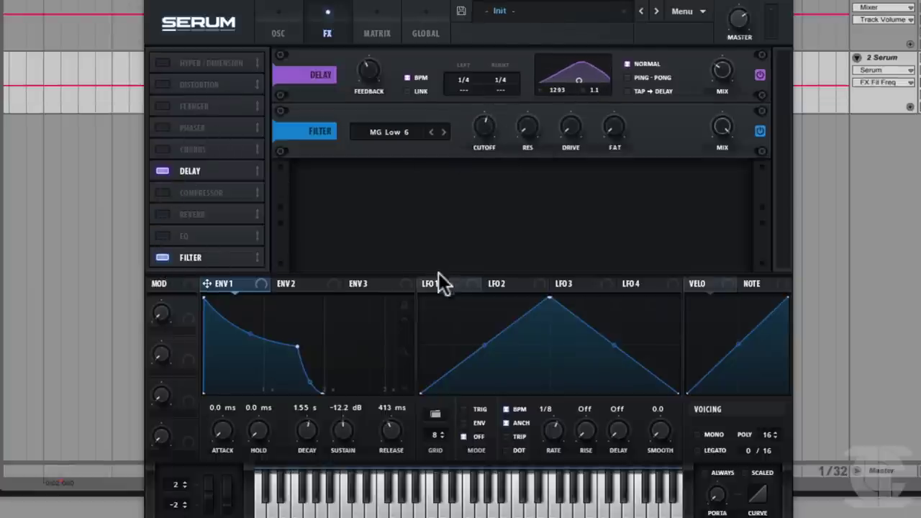
pyautogui.moveTo(508, 210); pyautogui.dragTo(486, 133)
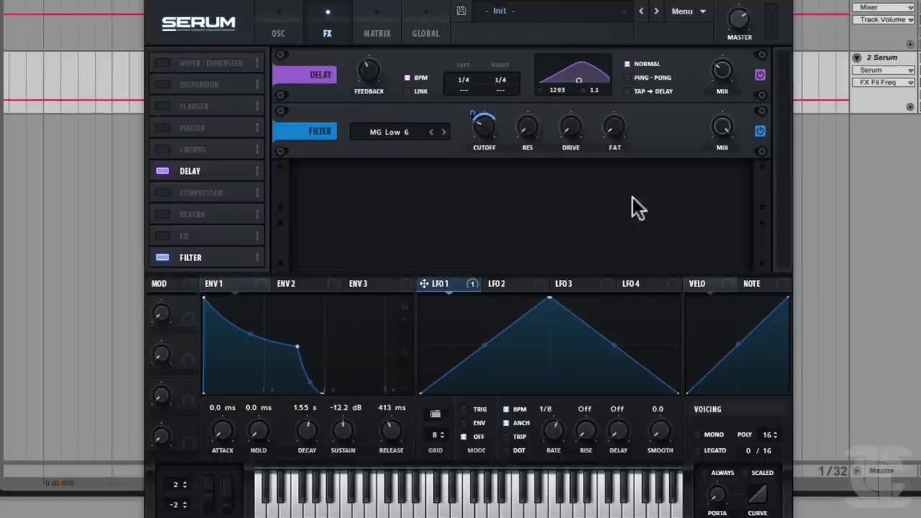
# - Raise the delay's feedback to about 98% and increase its mix, and open its filter to frequency 1396 and bandwidth 8.2
pyautogui.click(368, 70)
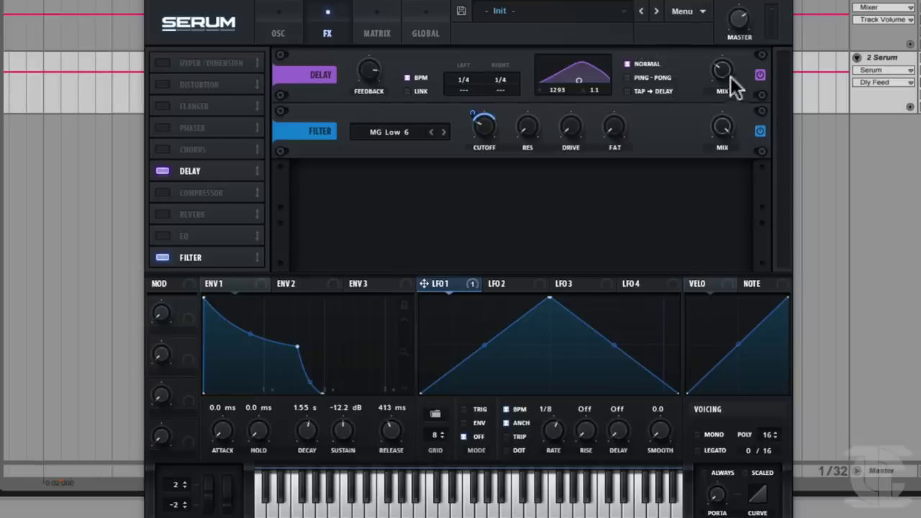
pyautogui.click(725, 72)
pyautogui.click(741, 18)
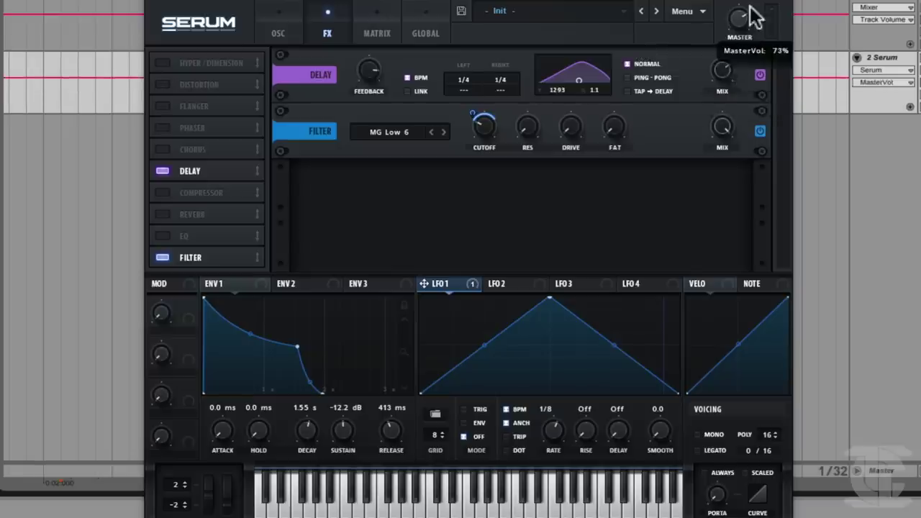
pyautogui.click(365, 72)
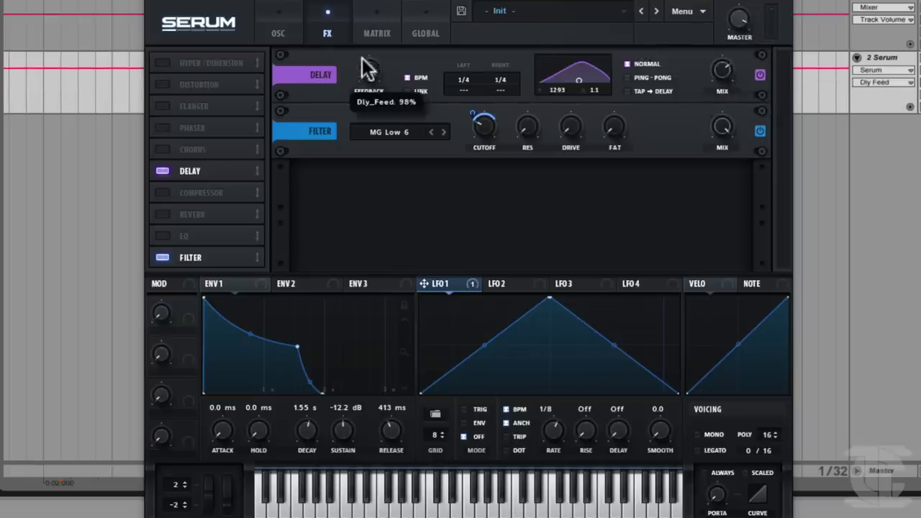
pyautogui.moveTo(568, 72); pyautogui.dragTo(582, 63)
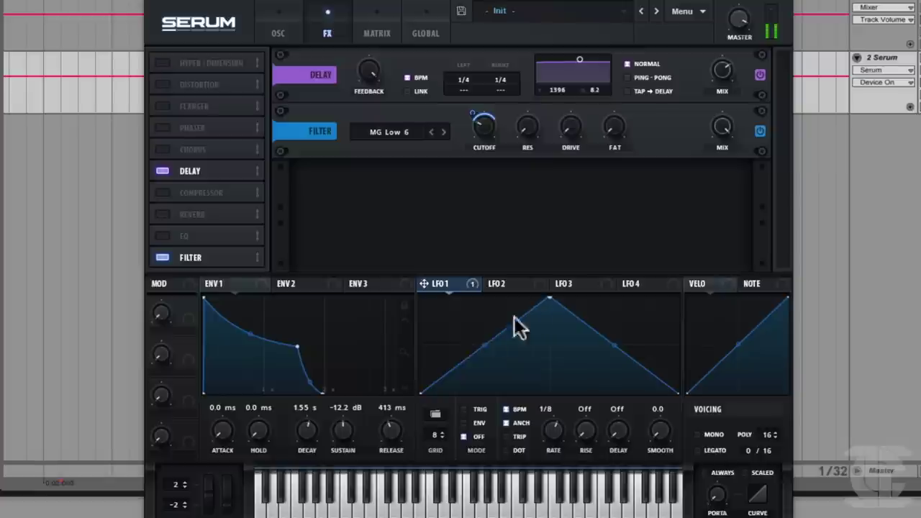
# - Lengthen Envelope 1's release to 5.78 s and bring the master volume to 46%
pyautogui.moveTo(743, 7); pyautogui.dragTo(671, 130)
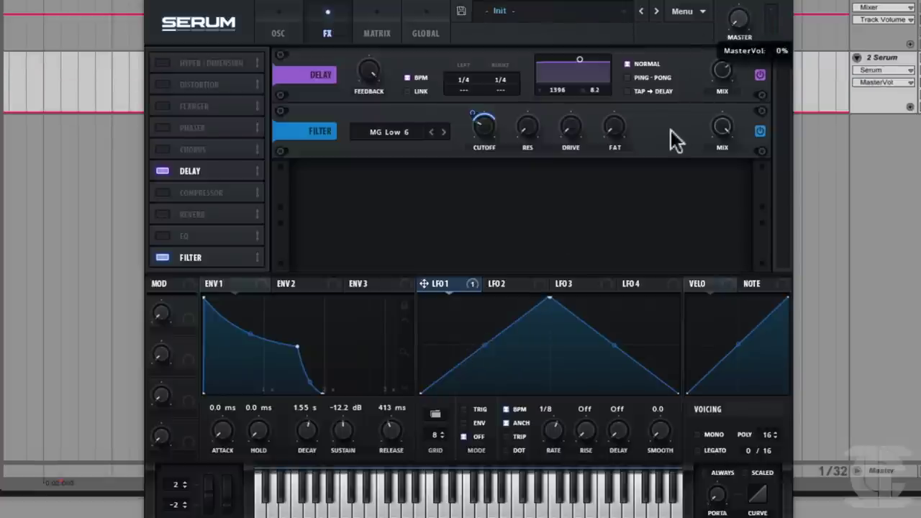
pyautogui.moveTo(671, 130); pyautogui.dragTo(719, 17)
pyautogui.moveTo(399, 430); pyautogui.dragTo(433, 369)
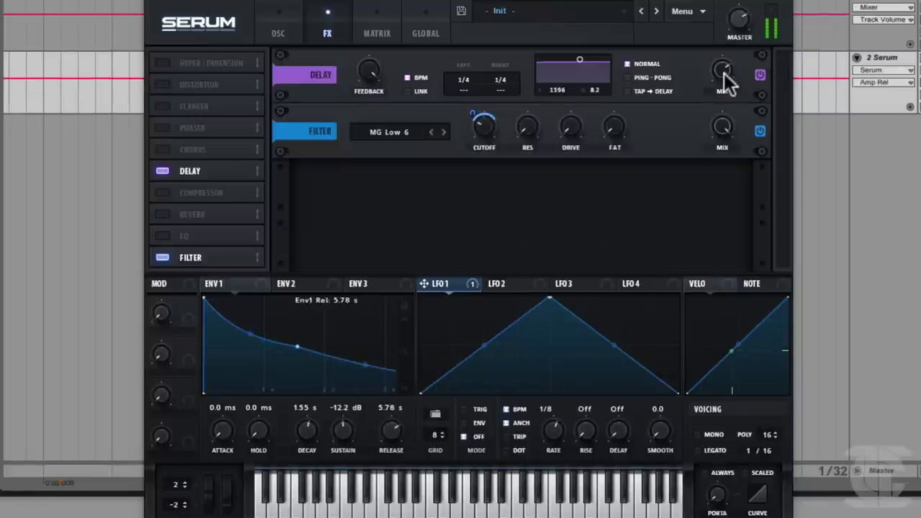
pyautogui.moveTo(738, 23); pyautogui.dragTo(732, 52)
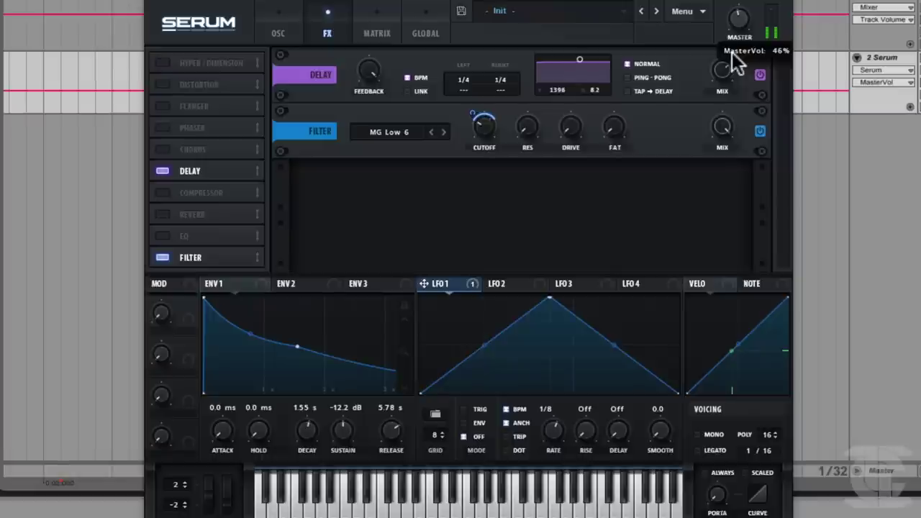
# - Shorten Envelope 1's release to 886 ms with a steep release curve, and reduce the master volume
pyautogui.moveTo(389, 432); pyautogui.dragTo(329, 391)
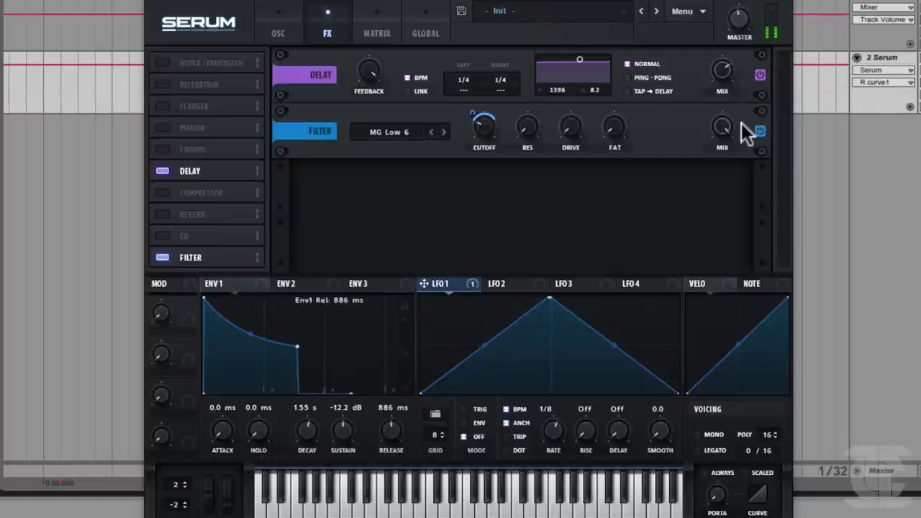
pyautogui.moveTo(738, 29); pyautogui.dragTo(732, 51)
pyautogui.click(325, 393)
pyautogui.moveTo(321, 395); pyautogui.dragTo(323, 386)
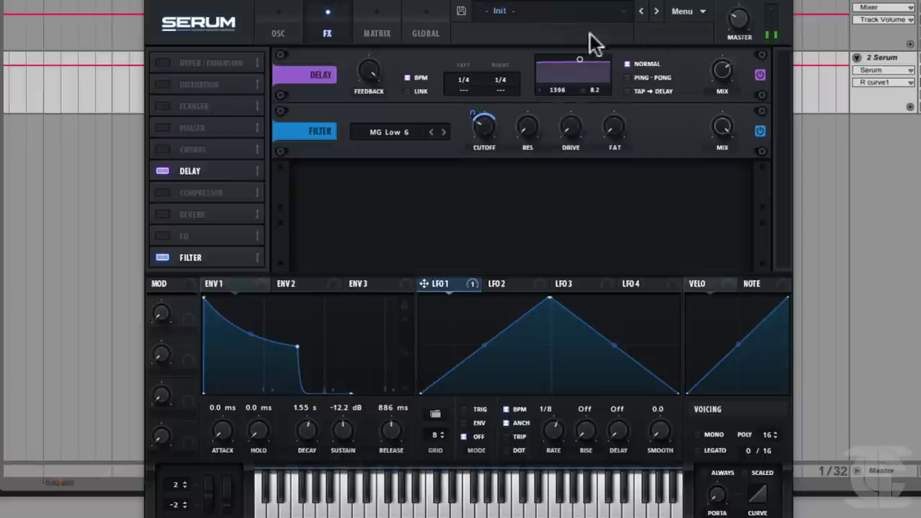
# - Reinitialize the preset to its default settings and return to the oscillator view
pyautogui.click(687, 11)
pyautogui.click(691, 79)
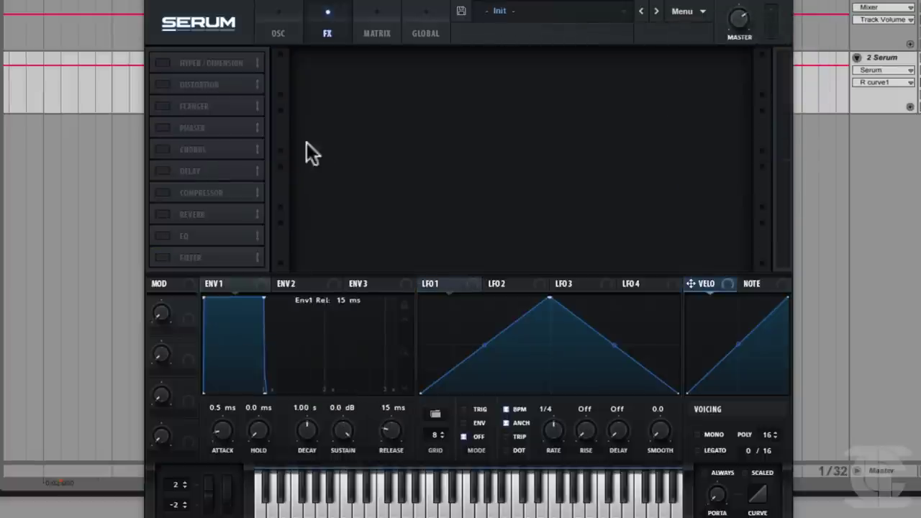
pyautogui.click(273, 33)
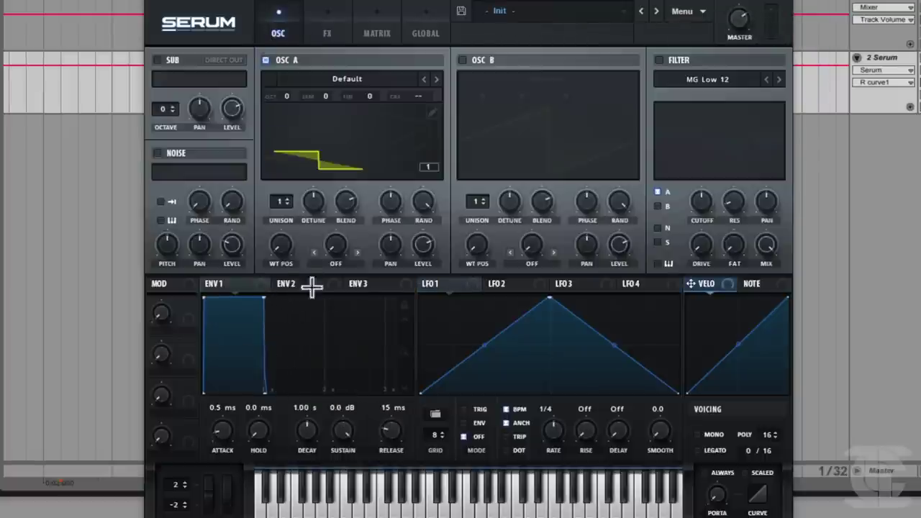
# - Set Envelope 1's decay to 1.28 s and sustain to -11.0 dB
pyautogui.moveTo(270, 296); pyautogui.dragTo(281, 342)
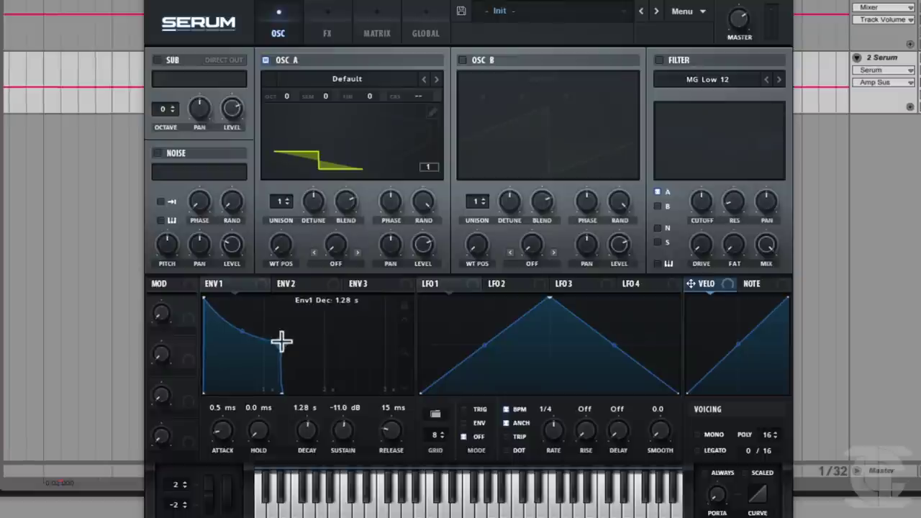
pyautogui.moveTo(240, 292); pyautogui.dragTo(721, 210)
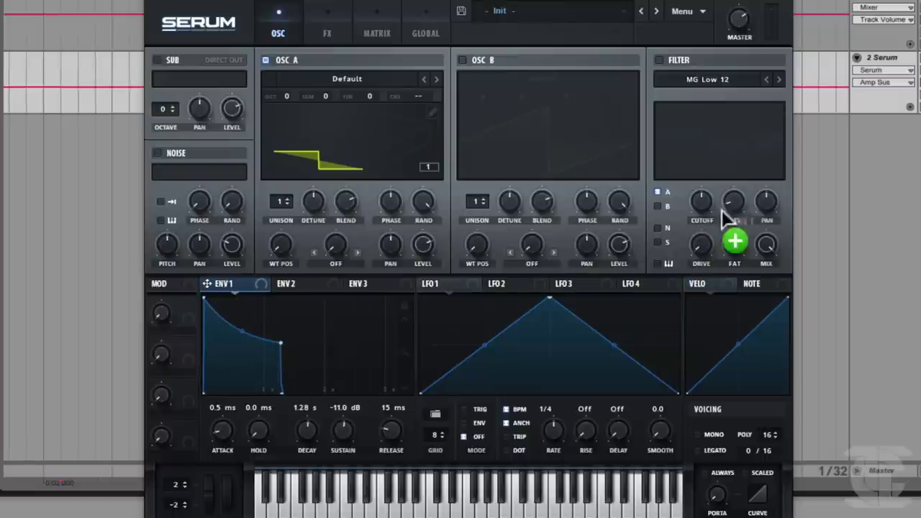
# - Shape Envelope 2 with a 1.65 s decay and 57.92% sustain, and assign it to the filter cutoff
pyautogui.moveTo(492, 248); pyautogui.dragTo(298, 336)
pyautogui.click(310, 284)
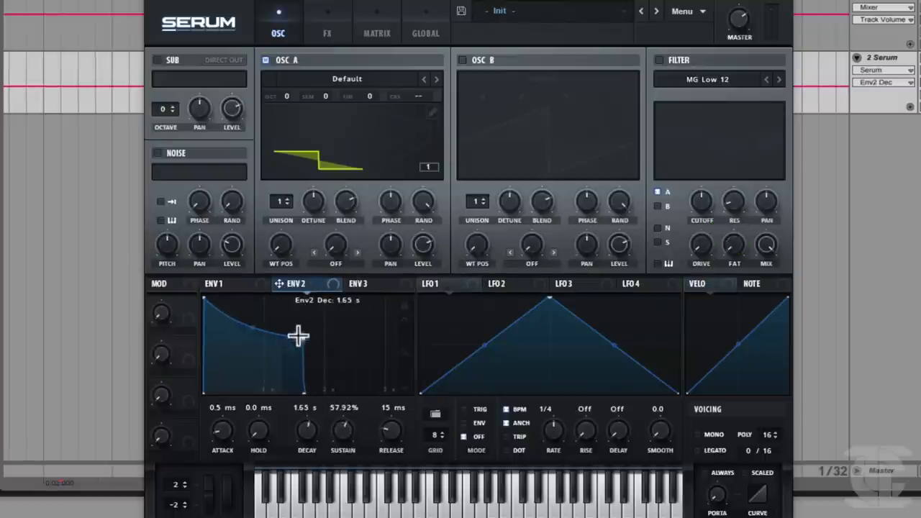
pyautogui.moveTo(287, 284); pyautogui.dragTo(704, 202)
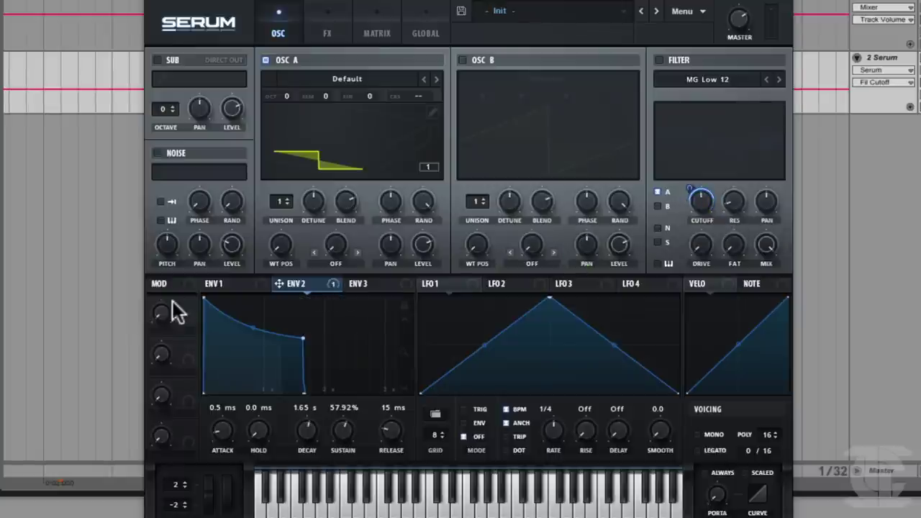
# - Adjust Envelope 2's decay to 1.79 s and its sustain to 59.17%
pyautogui.click(358, 284)
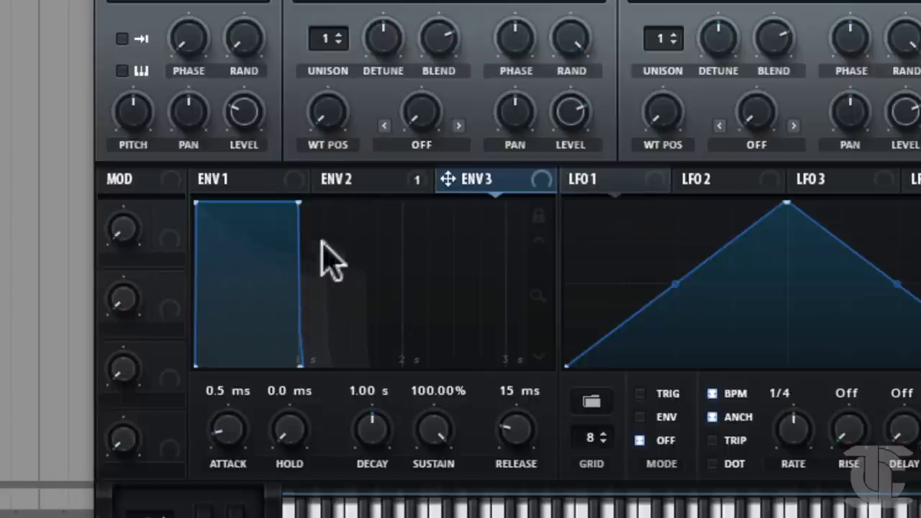
pyautogui.click(335, 181)
pyautogui.moveTo(372, 275)
pyautogui.mouseDown()
pyautogui.moveTo(468, 269)
pyautogui.moveTo(396, 261)
pyautogui.moveTo(381, 287)
pyautogui.mouseUp()
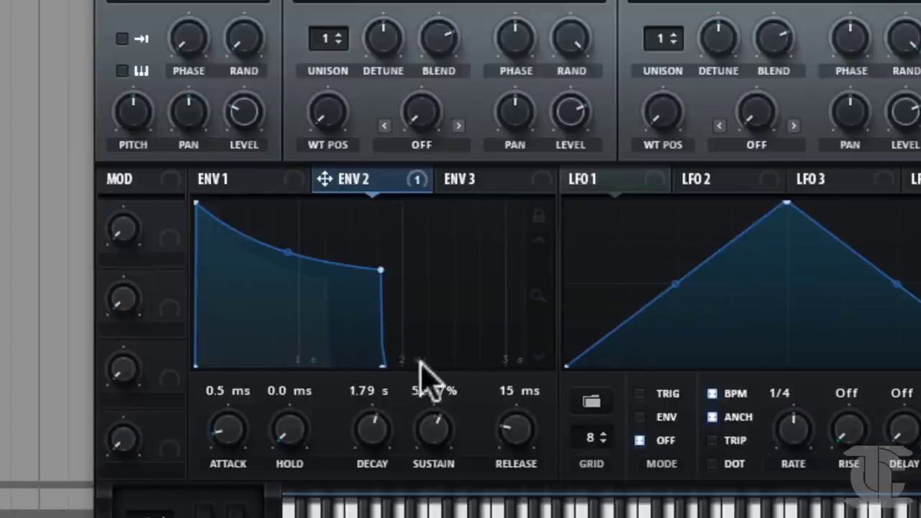
pyautogui.moveTo(540, 295); pyautogui.dragTo(539, 329)
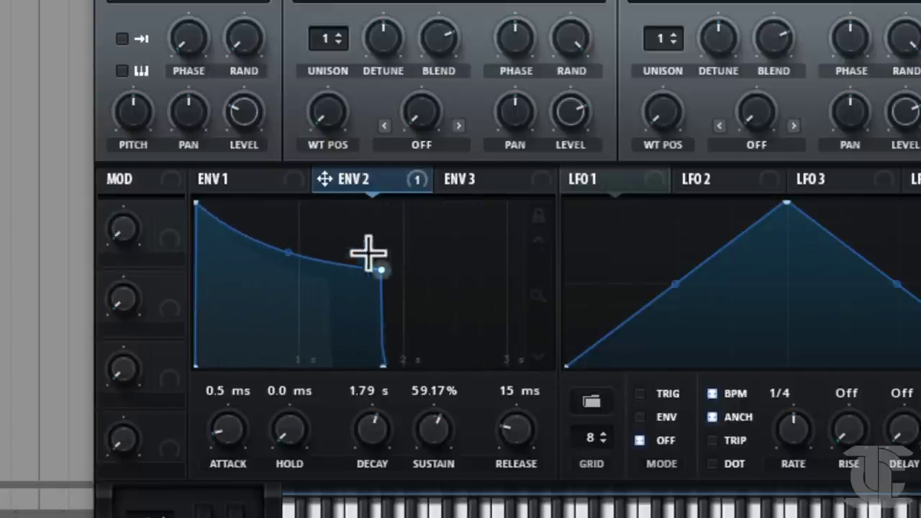
# - Shorten Envelope 1's decay to 35 ms with a -19.2 dB sustain, and lock the envelope graph's zoom
pyautogui.click(273, 181)
pyautogui.moveTo(329, 277); pyautogui.dragTo(240, 287)
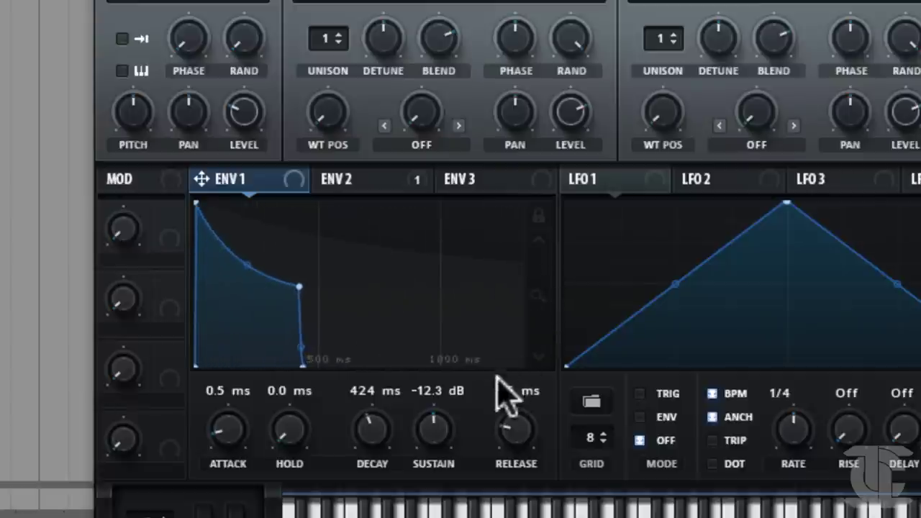
pyautogui.moveTo(438, 288); pyautogui.dragTo(333, 422)
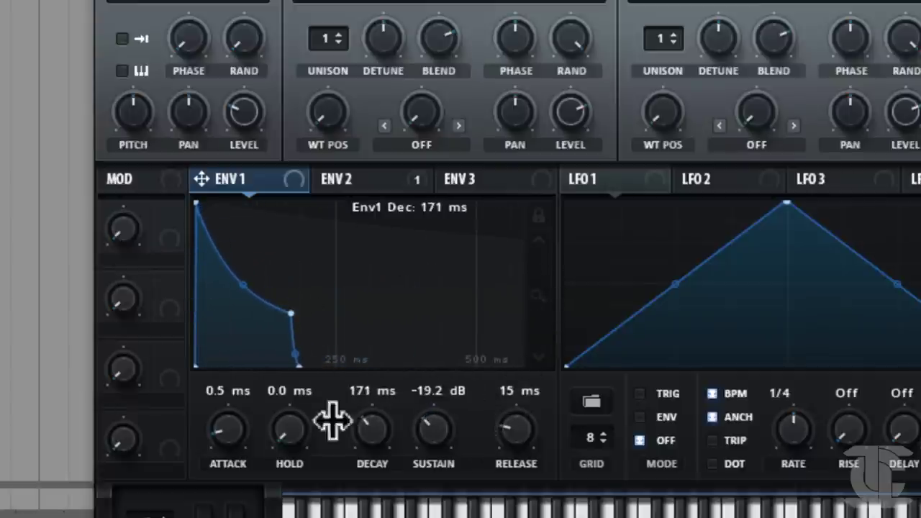
pyautogui.moveTo(372, 388); pyautogui.dragTo(377, 472)
pyautogui.scroll(-3, 544, 309)
pyautogui.scroll(3, 524, 332)
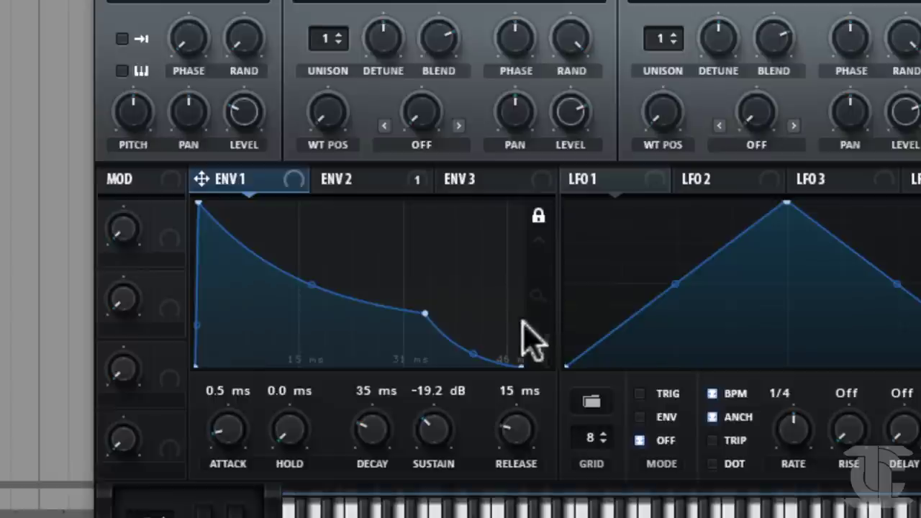
# - Set Envelope 1's decay to 24 ms and sustain to -17.7 dB, with the graph's zoom unlocked
pyautogui.moveTo(420, 314); pyautogui.dragTo(541, 295)
pyautogui.moveTo(370, 424); pyautogui.dragTo(344, 407)
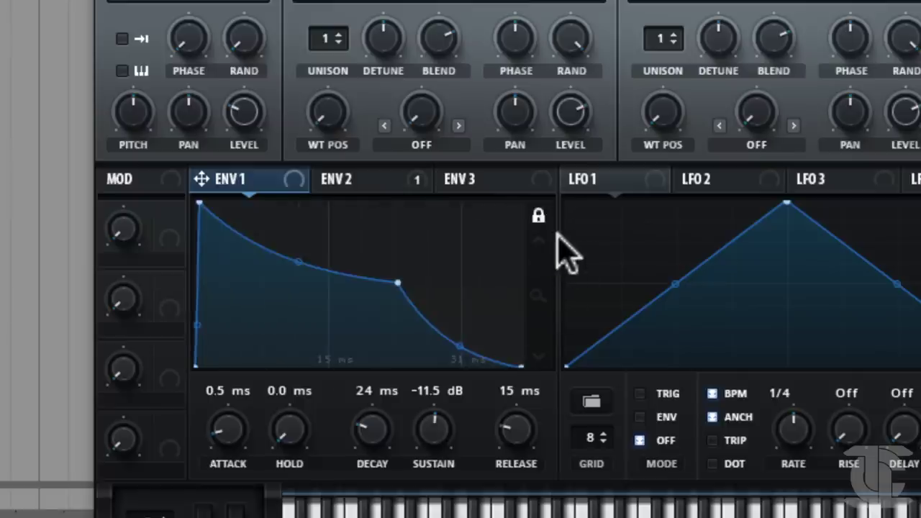
pyautogui.moveTo(433, 430); pyautogui.dragTo(400, 464)
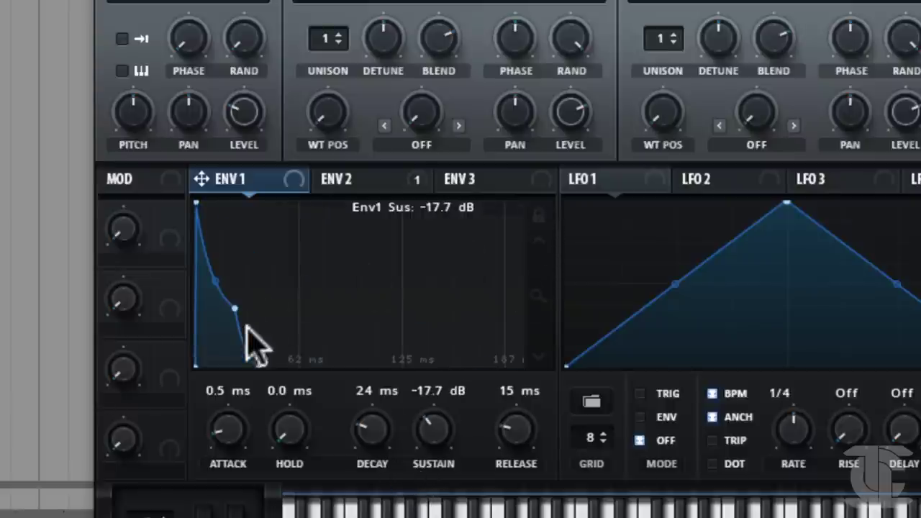
# - Lower Envelope 2's sustain to 0.00%
pyautogui.click(356, 181)
pyautogui.click(460, 188)
pyautogui.click(382, 181)
pyautogui.moveTo(414, 444); pyautogui.dragTo(395, 514)
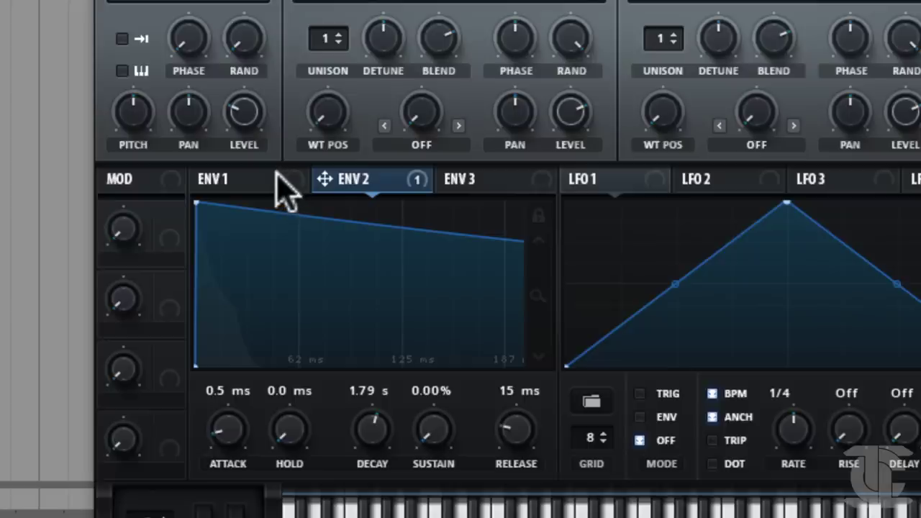
# - Switch back and forth between Envelope 1 and Envelope 2 to compare their shapes in the graph
pyautogui.click(281, 181)
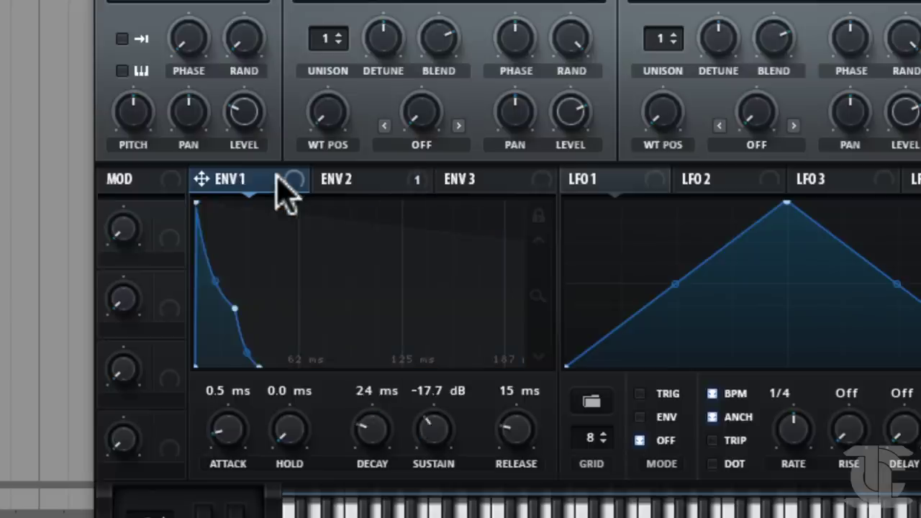
pyautogui.click(313, 184)
pyautogui.click(284, 184)
pyautogui.click(315, 184)
pyautogui.click(245, 184)
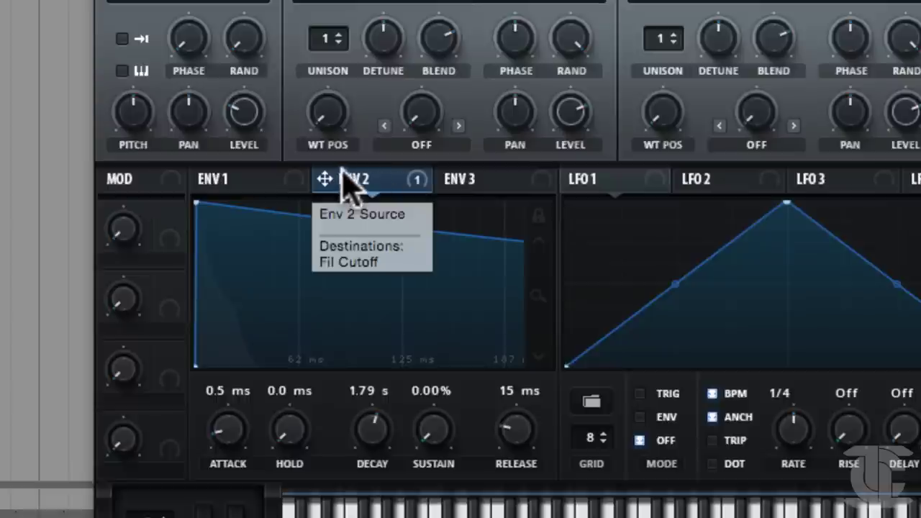
# - Set Envelope 1's attack to 40 ms, decay to 66 ms, sustain to -7.1 dB and release to 108 ms
pyautogui.click(284, 184)
pyautogui.moveTo(235, 318); pyautogui.dragTo(431, 237)
pyautogui.moveTo(514, 448); pyautogui.dragTo(551, 439)
pyautogui.moveTo(299, 256); pyautogui.dragTo(304, 257)
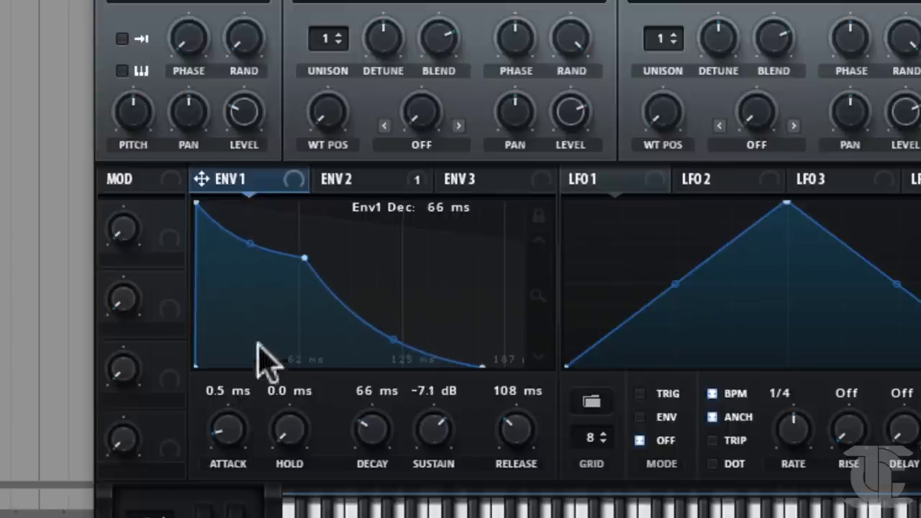
pyautogui.moveTo(232, 417); pyautogui.dragTo(237, 373)
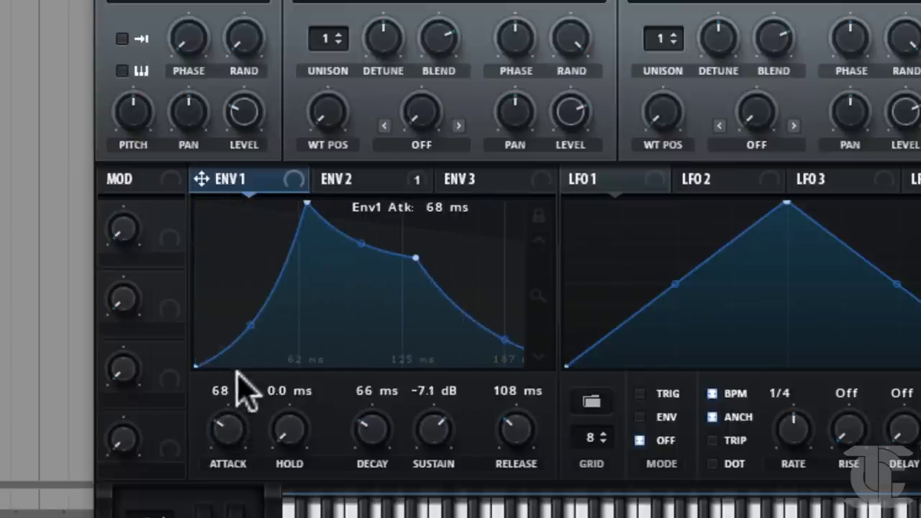
pyautogui.moveTo(249, 424); pyautogui.dragTo(243, 431)
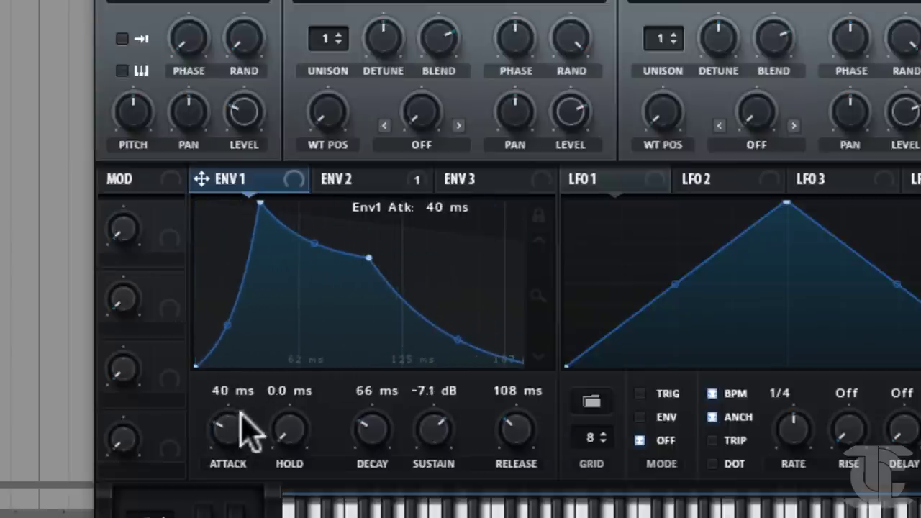
# - Set Envelope 2's attack to 21 ms, decay to 91 ms, sustain to 79.88% and release to 896 ms
pyautogui.click(363, 186)
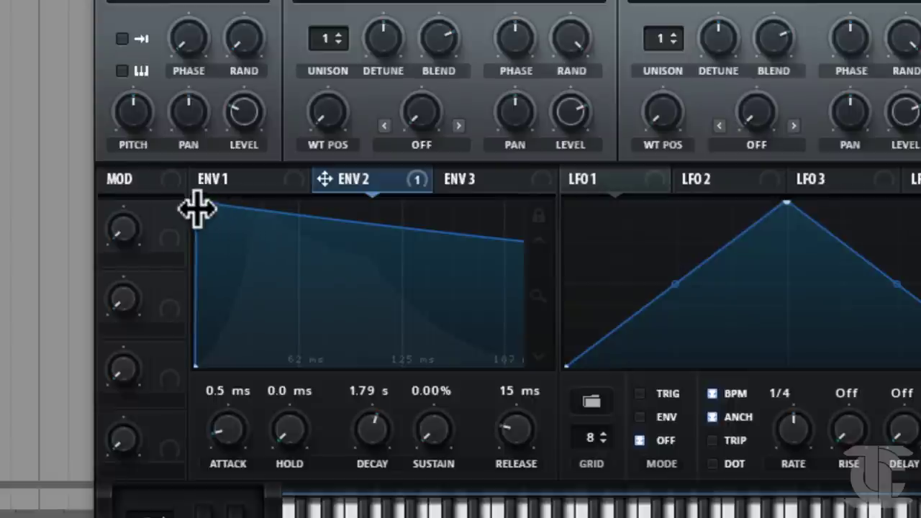
pyautogui.moveTo(197, 208); pyautogui.dragTo(453, 227)
pyautogui.moveTo(376, 412); pyautogui.dragTo(339, 455)
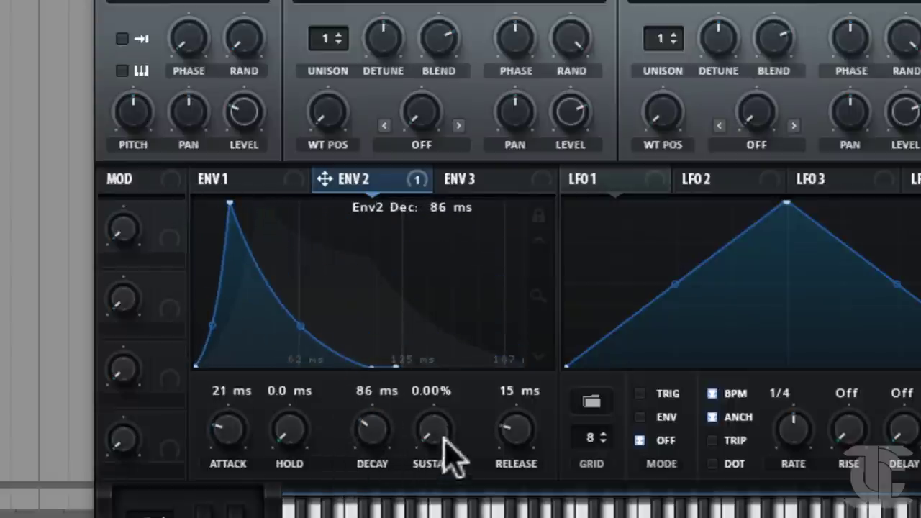
pyautogui.moveTo(442, 446); pyautogui.dragTo(442, 420)
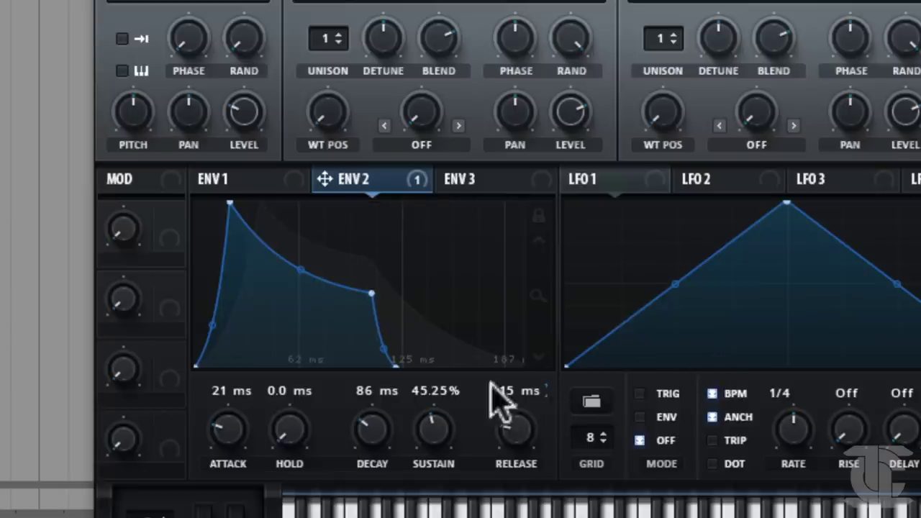
pyautogui.moveTo(369, 295); pyautogui.dragTo(393, 237)
pyautogui.moveTo(519, 428); pyautogui.dragTo(546, 402)
# - Bend Envelope 1's release curve outward, and look at Envelopes 2 and 3
pyautogui.click(254, 178)
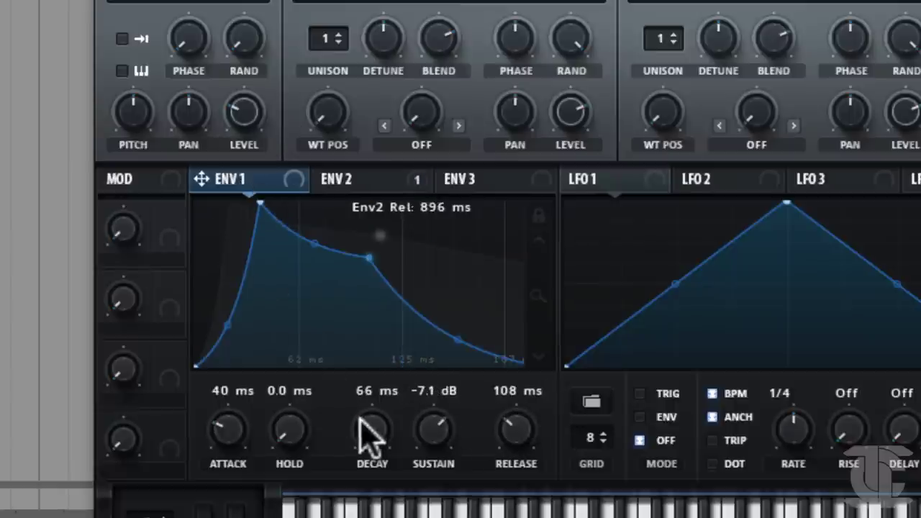
pyautogui.moveTo(457, 338); pyautogui.dragTo(475, 304)
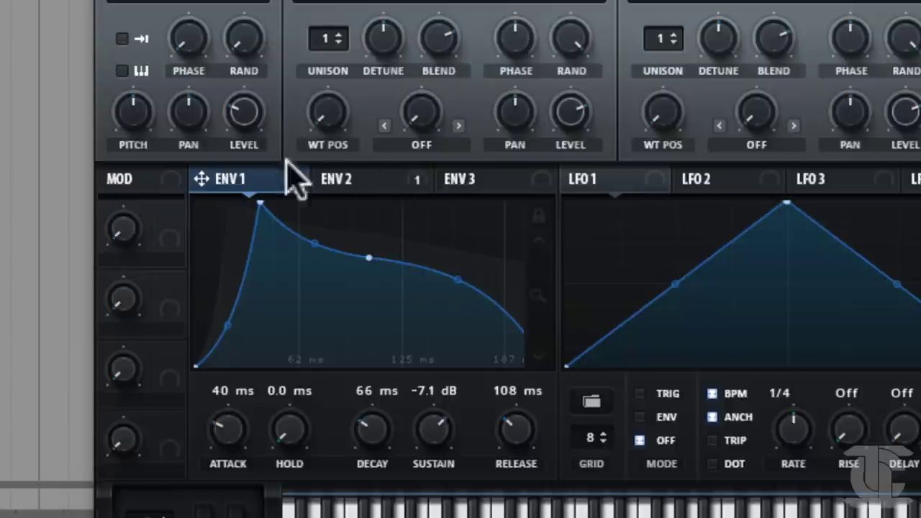
pyautogui.click(371, 181)
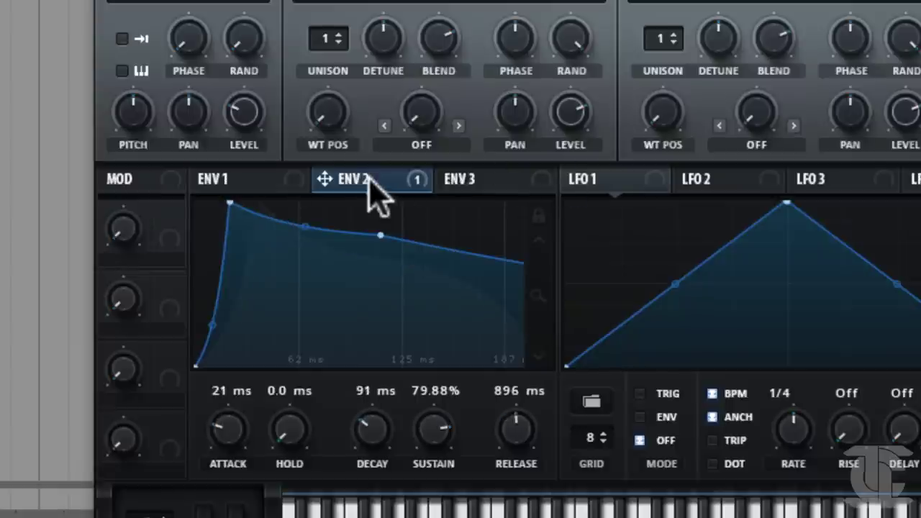
pyautogui.click(456, 188)
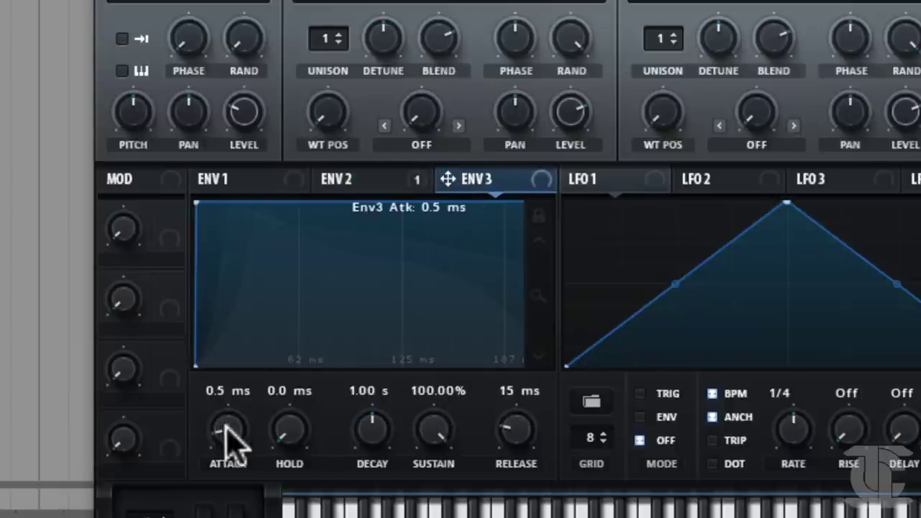
# - Set Envelope 1 to a 49 ms attack, 19 ms hold, 120 ms decay and -12.5 dB sustain
pyautogui.click(251, 178)
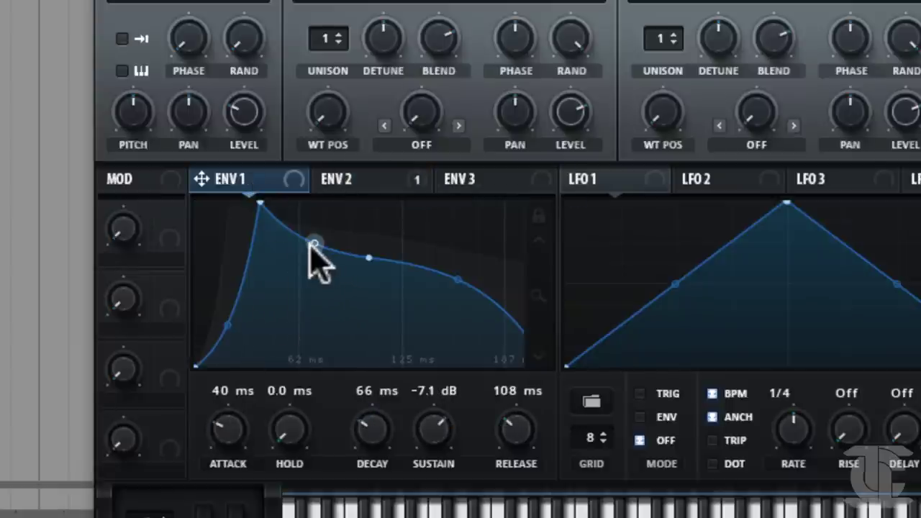
pyautogui.scroll(2, 232, 427)
pyautogui.scroll(-1, 232, 428)
pyautogui.moveTo(287, 435); pyautogui.dragTo(324, 417)
pyautogui.moveTo(381, 440)
pyautogui.mouseDown()
pyautogui.moveTo(390, 431)
pyautogui.moveTo(425, 436)
pyautogui.moveTo(374, 489)
pyautogui.moveTo(421, 407)
pyautogui.moveTo(382, 423)
pyautogui.mouseUp()
pyautogui.moveTo(411, 252); pyautogui.dragTo(336, 264)
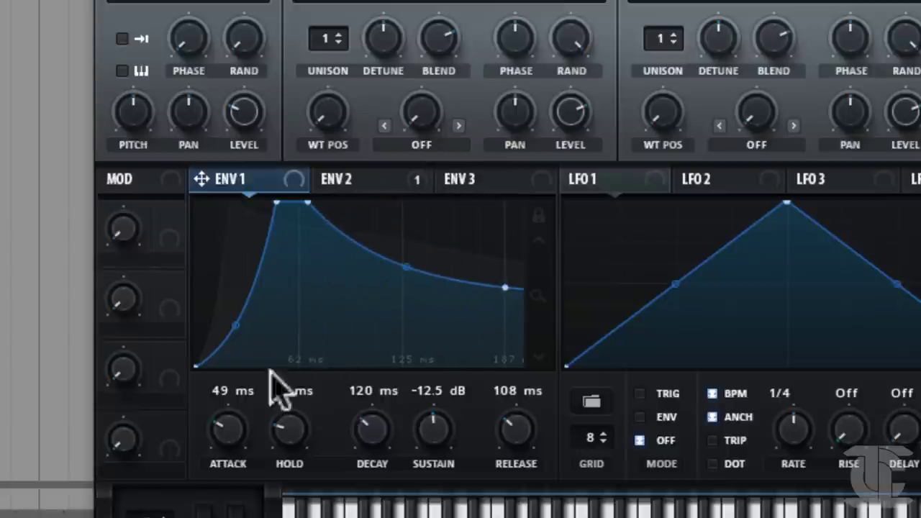
# - Try different attack times and curve bends on Envelope 1, ending with a straight 34 ms attack
pyautogui.moveTo(238, 420); pyautogui.dragTo(233, 426)
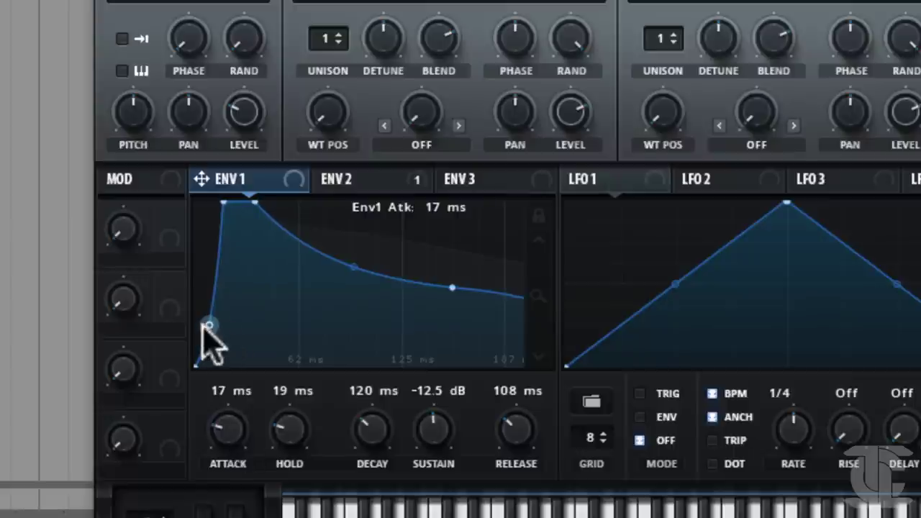
pyautogui.moveTo(209, 329); pyautogui.dragTo(231, 107)
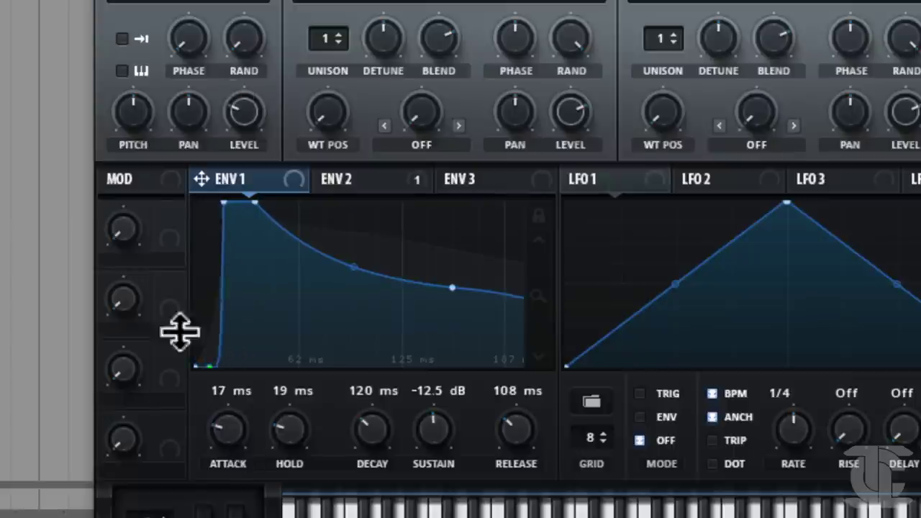
pyautogui.moveTo(208, 426); pyautogui.dragTo(211, 391)
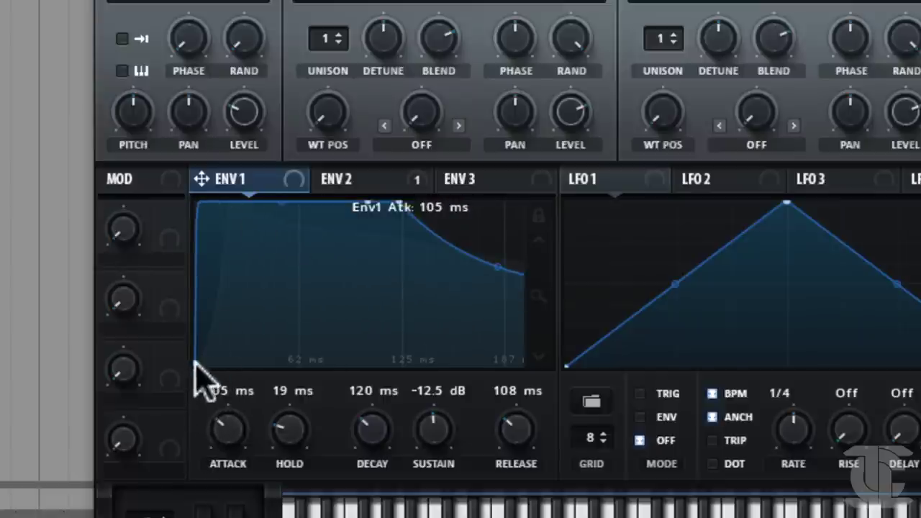
pyautogui.moveTo(272, 205); pyautogui.dragTo(259, 285)
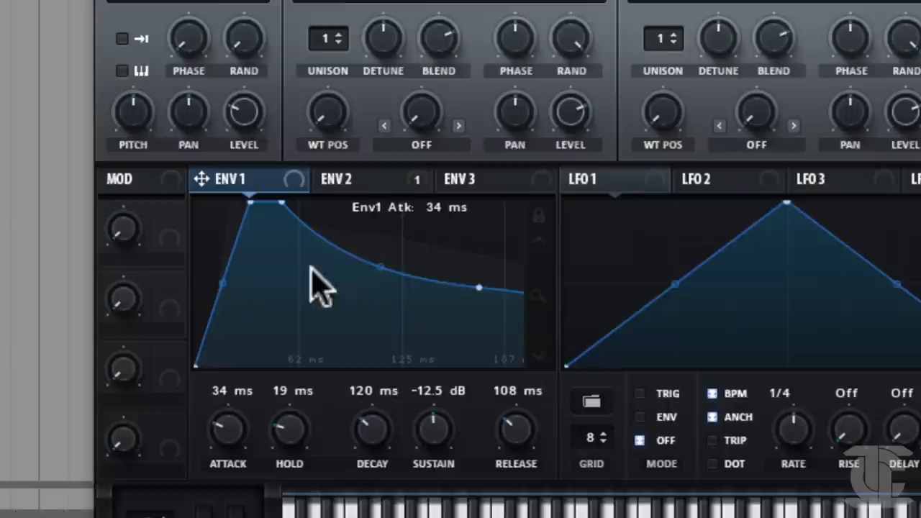
# - Reset the synth to the Init preset and assign LFO 1 to Oscillator A's coarse pitch
pyautogui.click(733, 181)
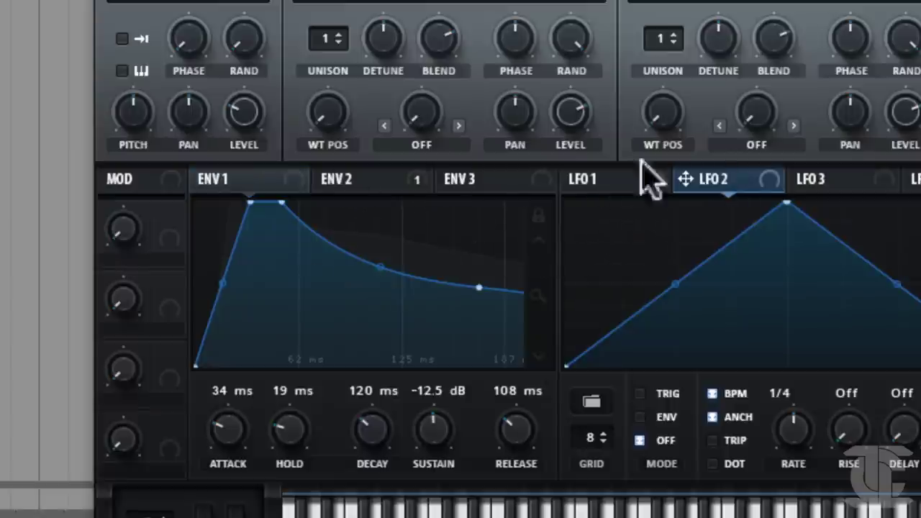
pyautogui.click(597, 180)
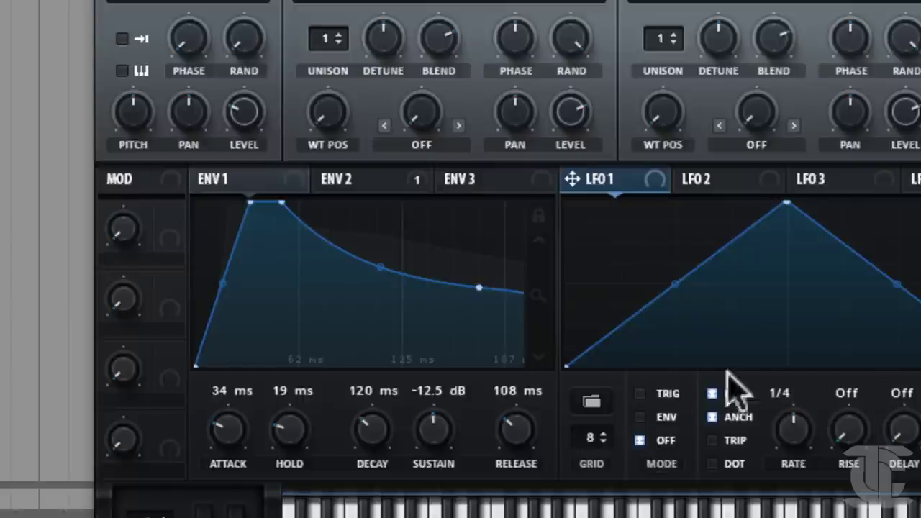
pyautogui.moveTo(794, 429)
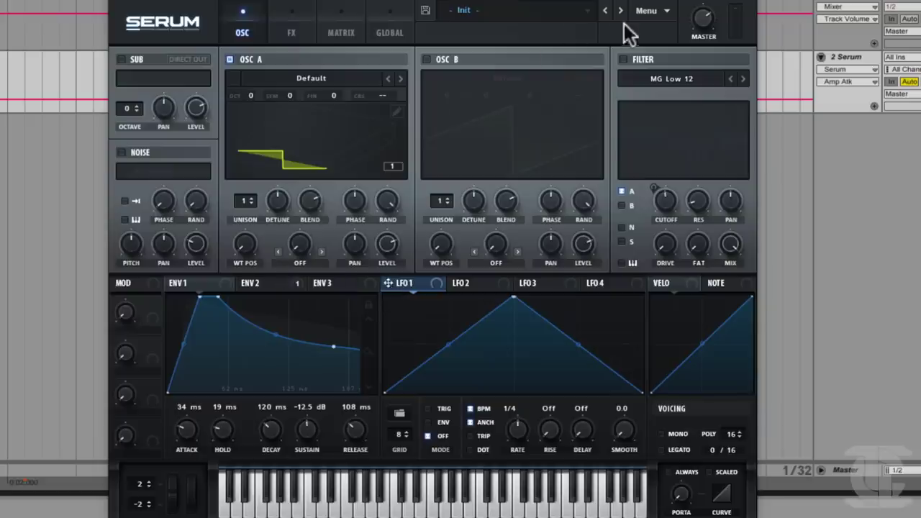
pyautogui.click(646, 11)
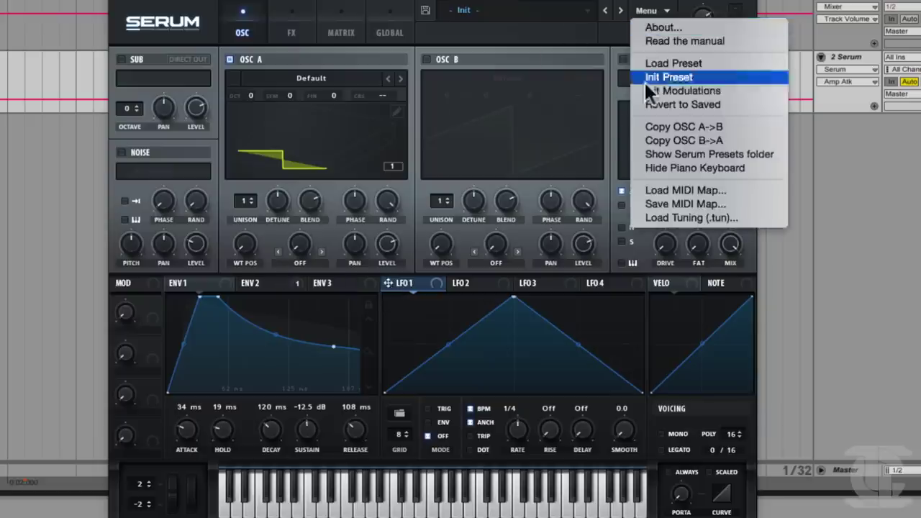
pyautogui.click(650, 77)
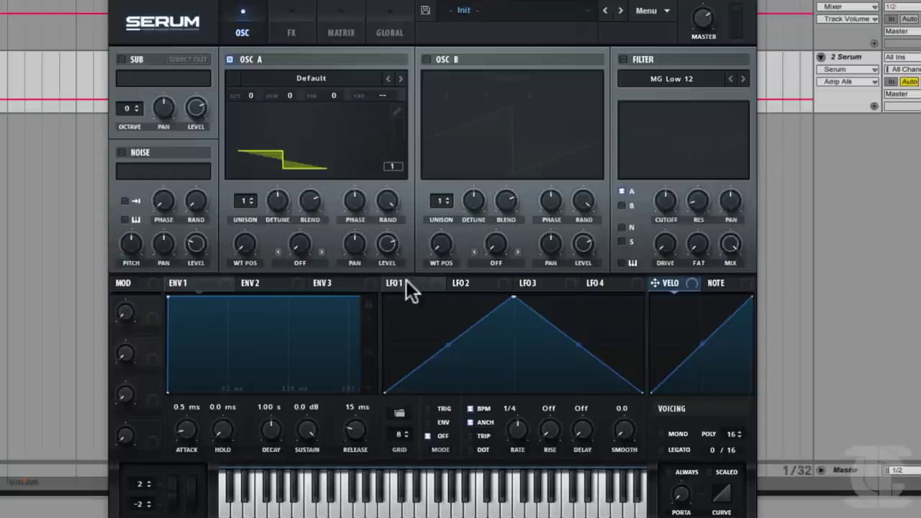
pyautogui.moveTo(407, 279); pyautogui.dragTo(365, 87)
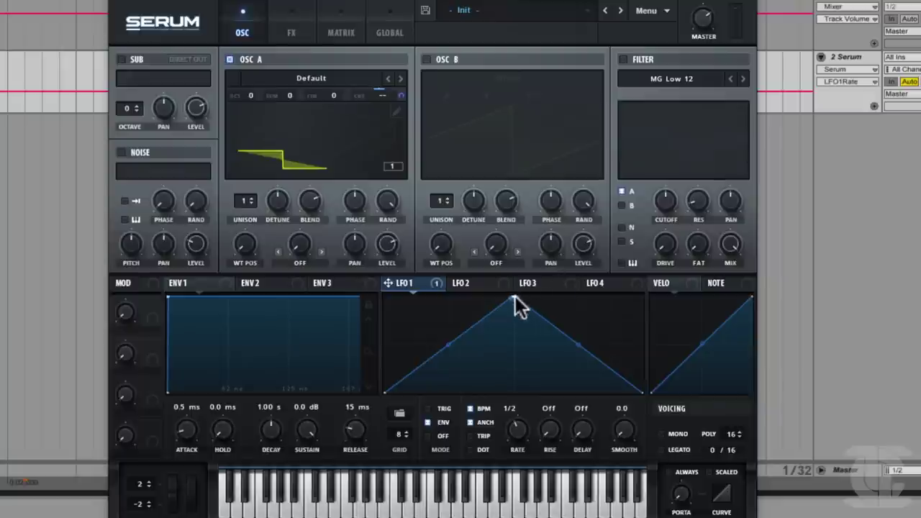
# - Move LFO 1's peak near the start of its cycle and add points forming two more peaks with valleys between them
pyautogui.moveTo(515, 296); pyautogui.dragTo(395, 303)
pyautogui.doubleClick(421, 348)
pyautogui.moveTo(422, 348); pyautogui.dragTo(420, 392)
pyautogui.doubleClick(455, 313)
pyautogui.doubleClick(479, 370)
pyautogui.moveTo(479, 370); pyautogui.dragTo(519, 307)
pyautogui.doubleClick(493, 353)
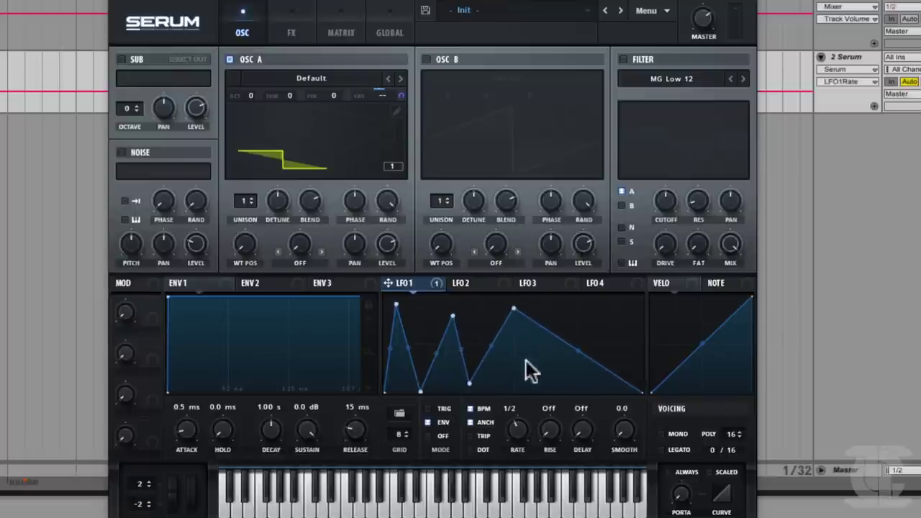
# - Add a low point on LFO 1's final slope, shift the second valley slightly later and raise the first valley
pyautogui.doubleClick(568, 345)
pyautogui.moveTo(568, 345); pyautogui.dragTo(545, 357)
pyautogui.scroll(-4, 401, 436)
pyautogui.moveTo(546, 359)
pyautogui.mouseDown()
pyautogui.moveTo(610, 325)
pyautogui.moveTo(523, 382)
pyautogui.moveTo(546, 370)
pyautogui.mouseUp()
pyautogui.moveTo(469, 383); pyautogui.dragTo(483, 383)
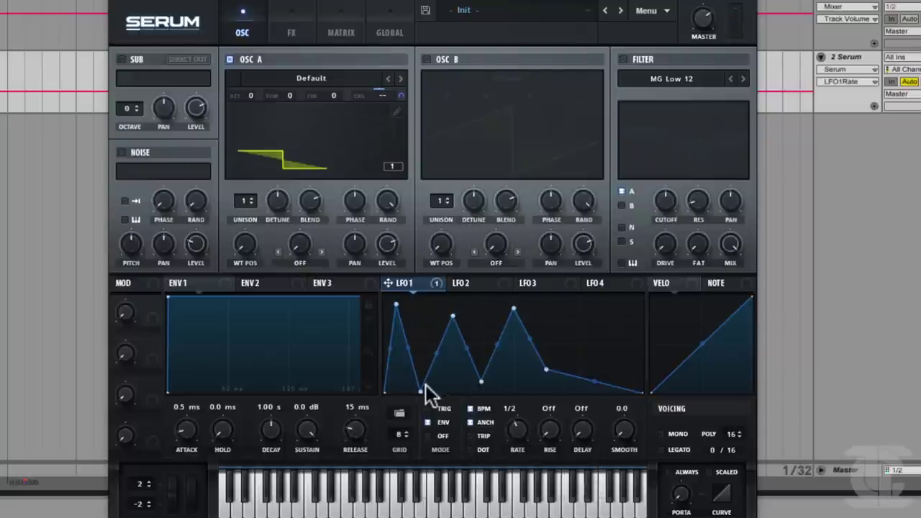
pyautogui.moveTo(420, 391); pyautogui.dragTo(412, 362)
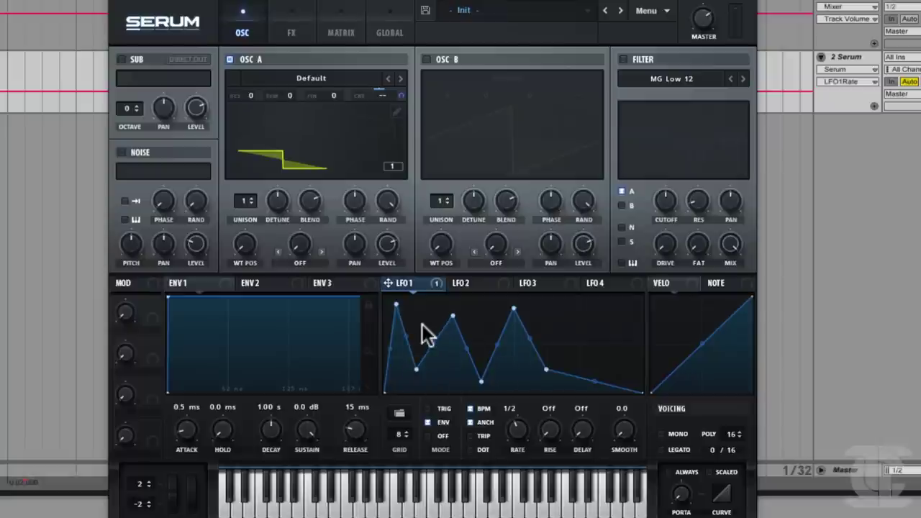
# - Draw flat steps of varying heights across the whole LFO 1 graph on its 8-division grid
pyautogui.click(397, 340)
pyautogui.click(425, 318)
pyautogui.keyDown('shift'); pyautogui.click(458, 360); pyautogui.keyUp('shift')
pyautogui.keyDown('shift'); pyautogui.click(496, 325); pyautogui.keyUp('shift')
pyautogui.keyDown('shift'); pyautogui.click(530, 366); pyautogui.keyUp('shift')
pyautogui.keyDown('shift'); pyautogui.click(561, 334); pyautogui.keyUp('shift')
pyautogui.keyDown('shift'); pyautogui.click(597, 310); pyautogui.keyUp('shift')
pyautogui.moveTo(596, 307)
pyautogui.mouseDown()
pyautogui.moveTo(623, 336)
pyautogui.moveTo(623, 388)
pyautogui.moveTo(629, 324)
pyautogui.moveTo(566, 386)
pyautogui.moveTo(409, 310)
pyautogui.moveTo(387, 315)
pyautogui.moveTo(594, 380)
pyautogui.moveTo(572, 323)
pyautogui.moveTo(391, 343)
pyautogui.moveTo(556, 344)
pyautogui.moveTo(487, 383)
pyautogui.moveTo(424, 348)
pyautogui.moveTo(495, 351)
pyautogui.mouseUp()
pyautogui.moveTo(554, 317); pyautogui.dragTo(568, 338)
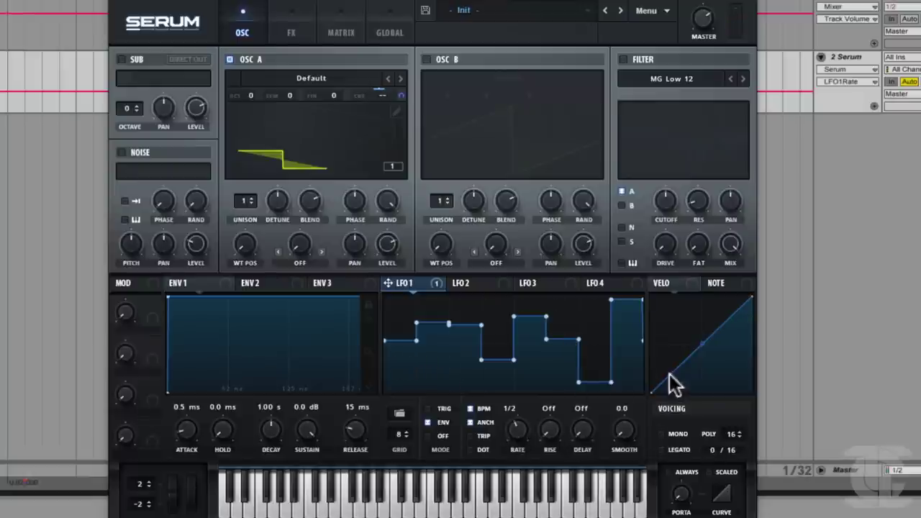
# - Change LFO 1's Shift-key function to Ramp Down and draw falling ramps of varying heights across all eight divisions
pyautogui.rightClick(434, 340)
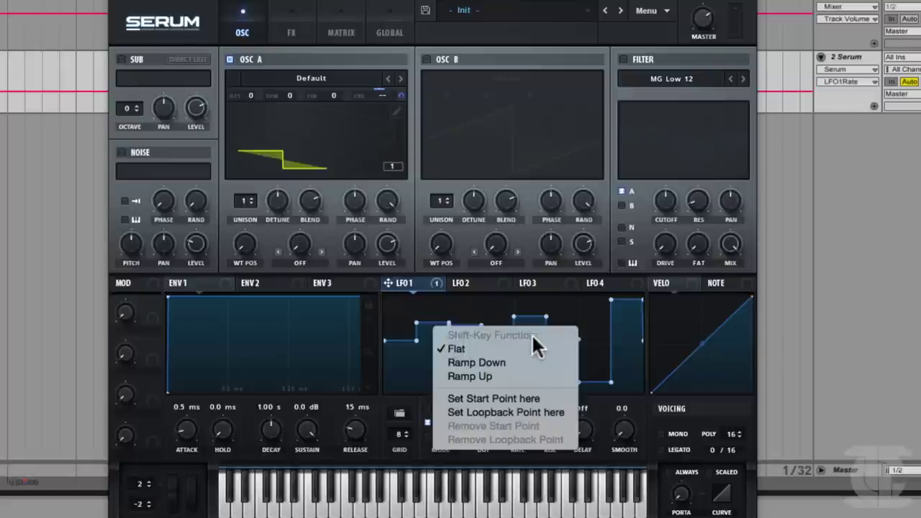
pyautogui.click(463, 363)
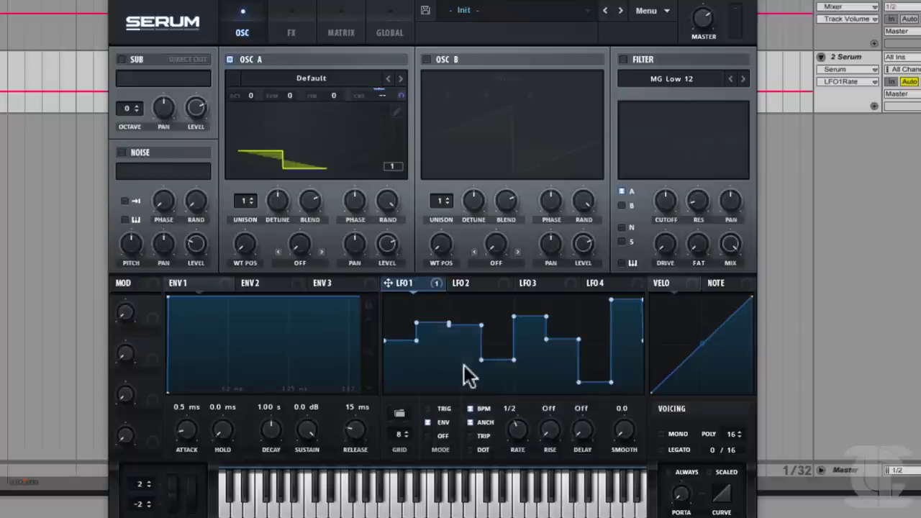
pyautogui.moveTo(411, 329)
pyautogui.mouseDown()
pyautogui.moveTo(412, 356)
pyautogui.moveTo(461, 312)
pyautogui.moveTo(495, 347)
pyautogui.moveTo(552, 360)
pyautogui.moveTo(592, 329)
pyautogui.mouseUp()
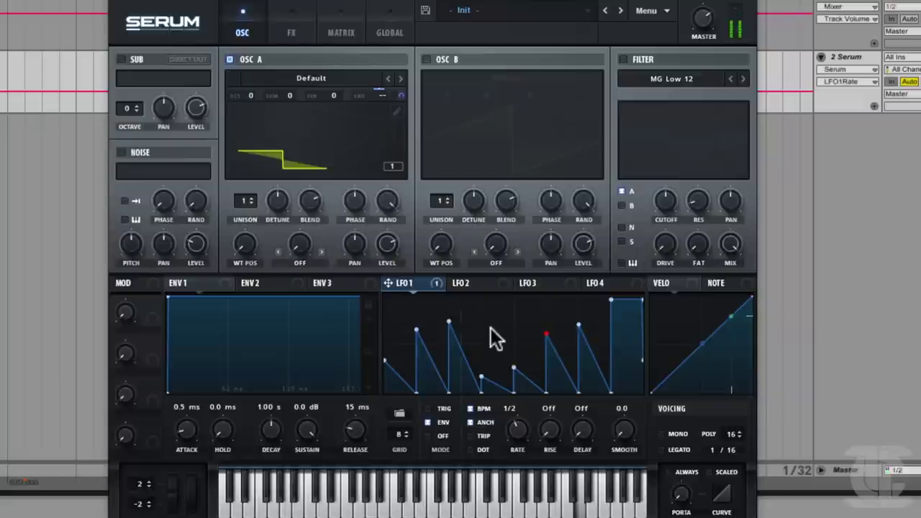
pyautogui.moveTo(613, 297); pyautogui.dragTo(638, 300)
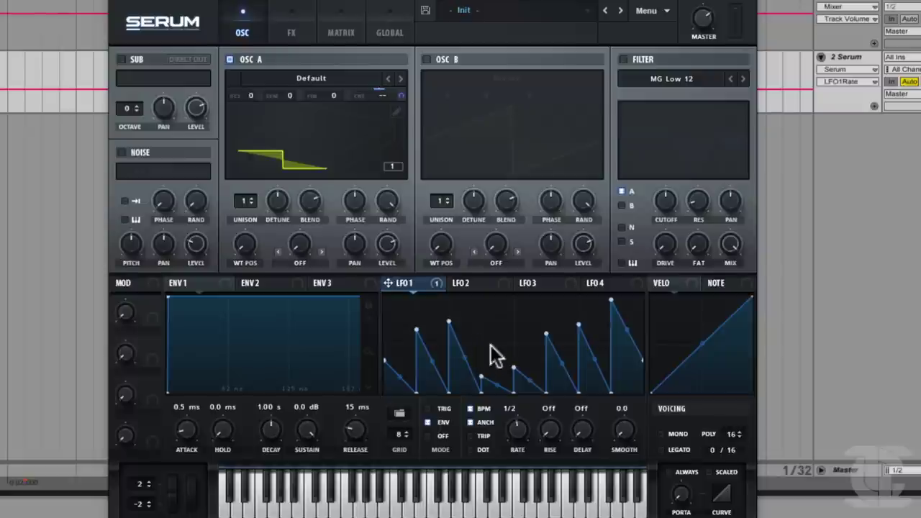
# - Try a loopback point near the middle of the LFO 1 graph, and set the start point at its midpoint
pyautogui.rightClick(492, 346)
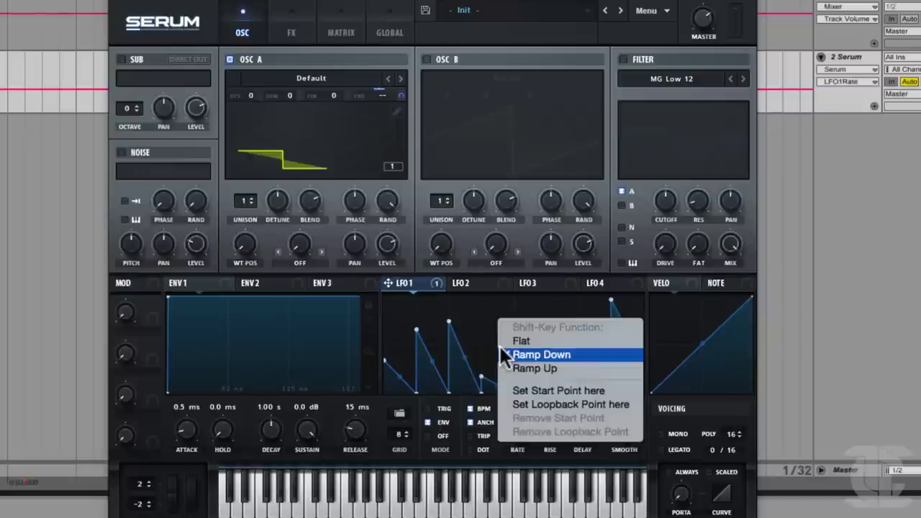
pyautogui.click(555, 404)
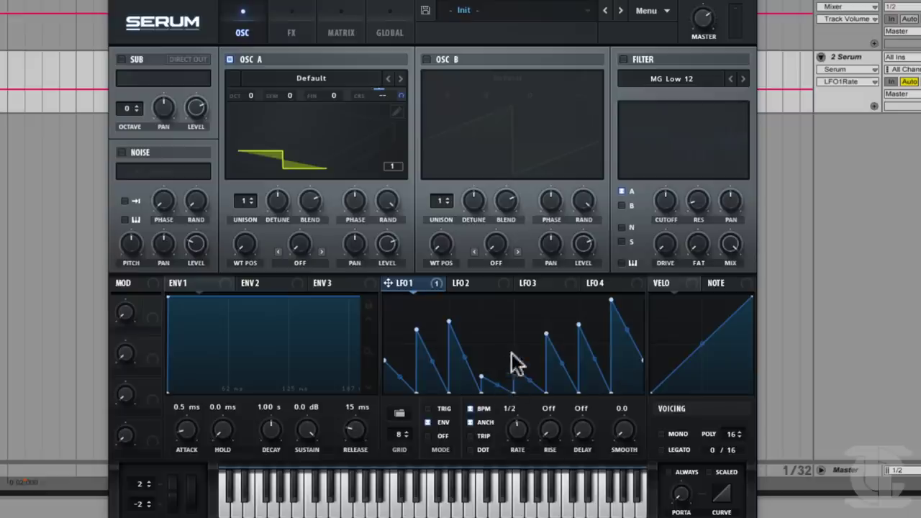
pyautogui.rightClick(514, 365)
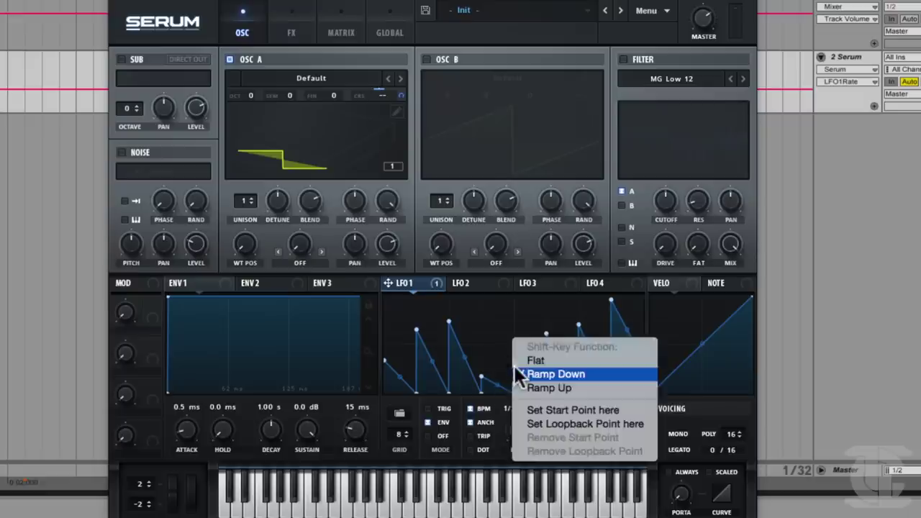
pyautogui.click(535, 407)
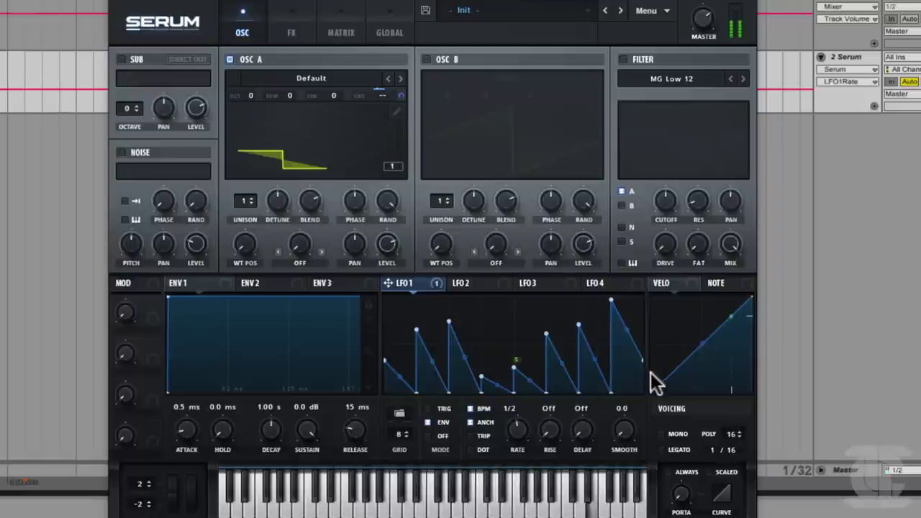
# - Try a loopback point at LFO 1's last peak and keep Ramp Down as the Shift-key function
pyautogui.rightClick(612, 303)
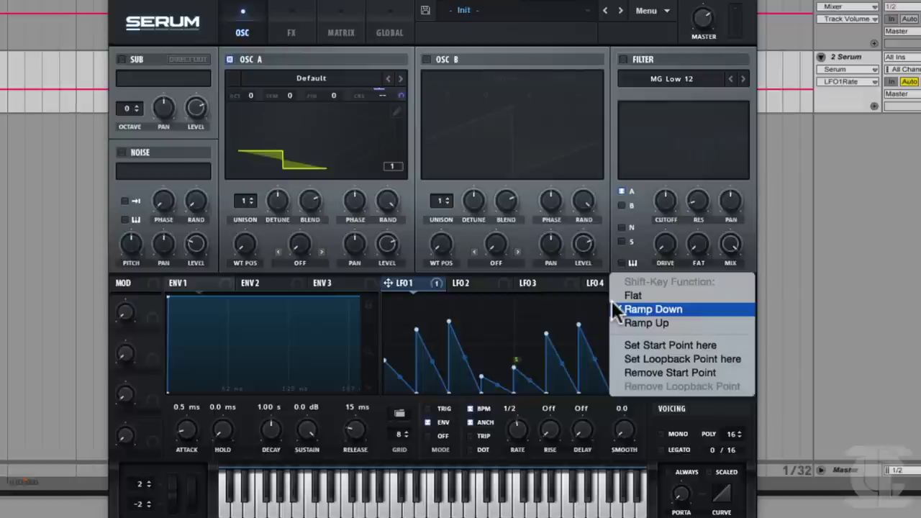
pyautogui.click(646, 360)
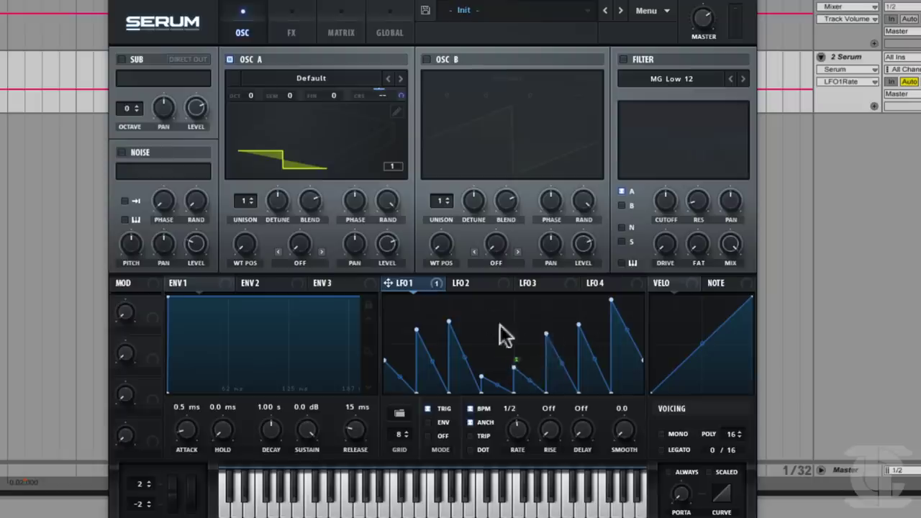
pyautogui.rightClick(508, 330)
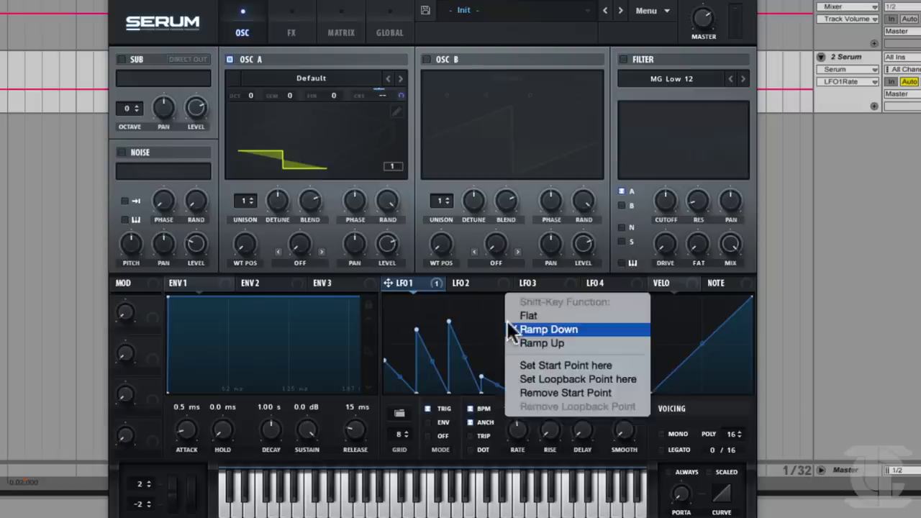
pyautogui.click(512, 329)
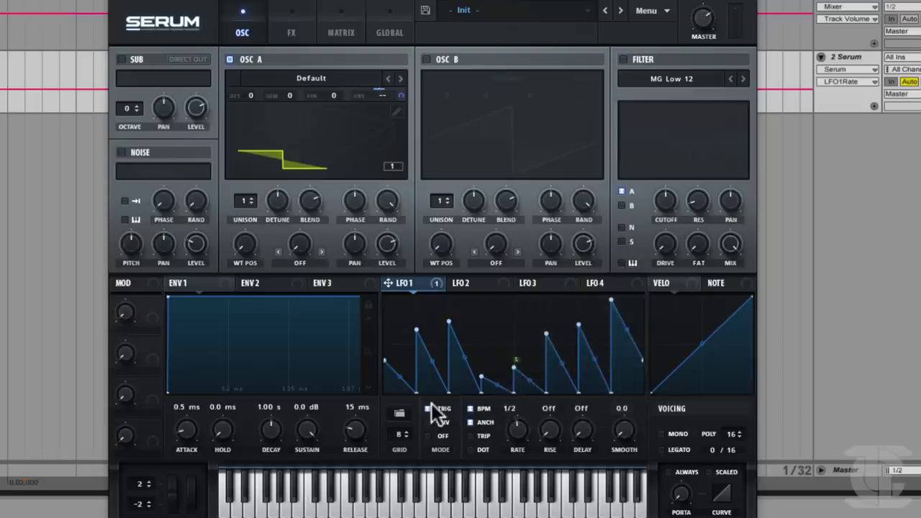
# - Lower LFO 1's second and third peaks together, and shift a multi-point selection from the middle ramps earlier in the graph
pyautogui.moveTo(407, 304); pyautogui.dragTo(465, 333)
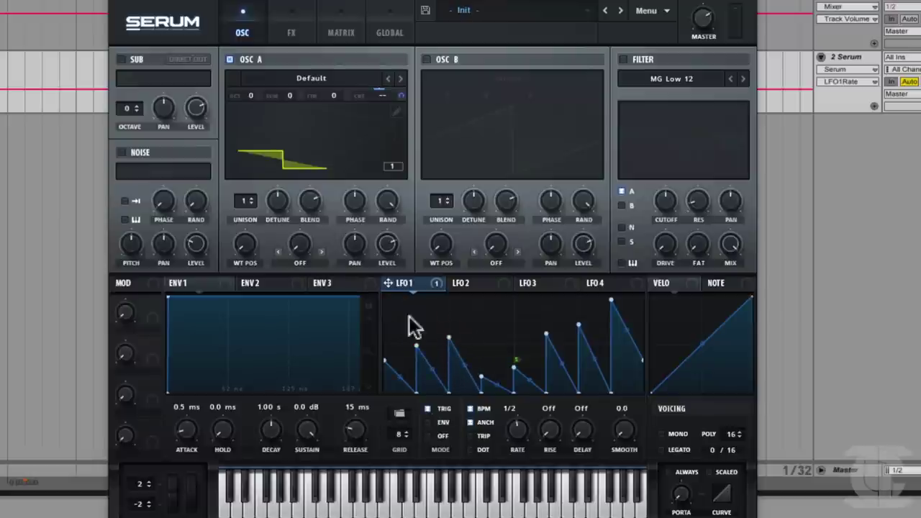
pyautogui.click(514, 366)
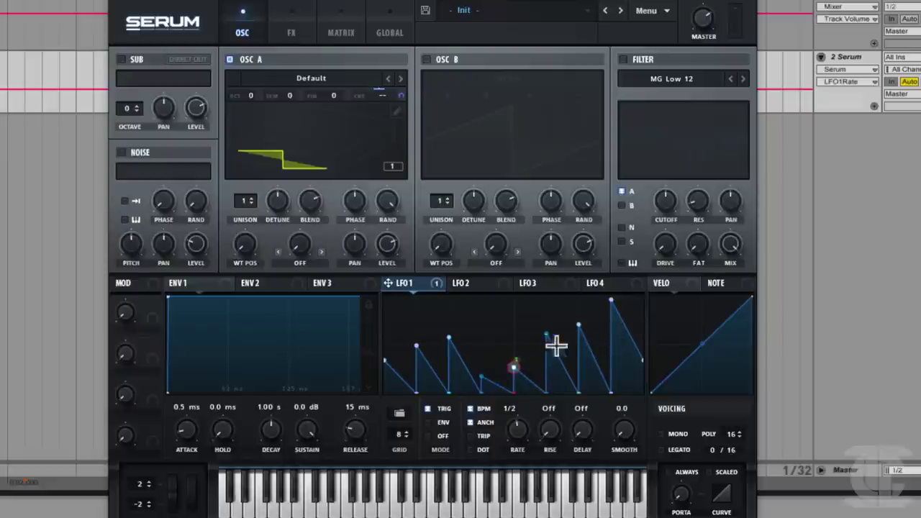
pyautogui.moveTo(544, 331); pyautogui.dragTo(482, 313)
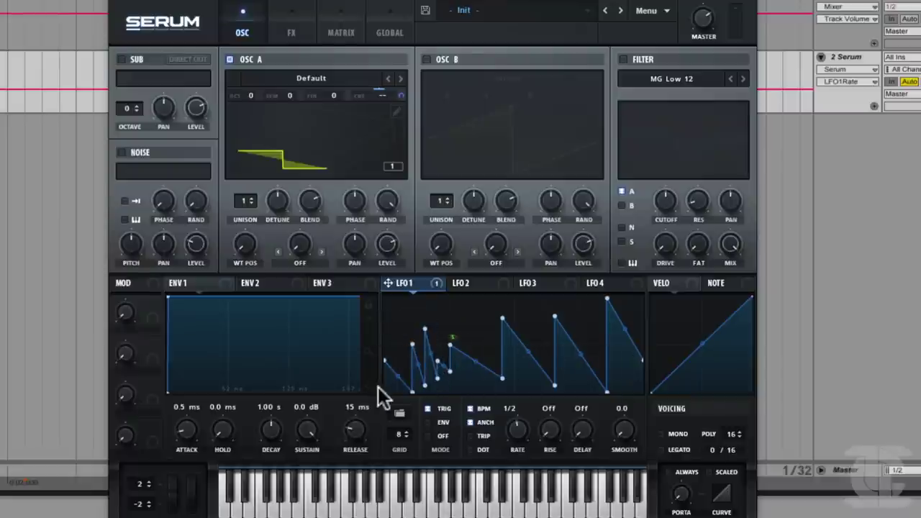
pyautogui.moveTo(436, 363); pyautogui.dragTo(436, 381)
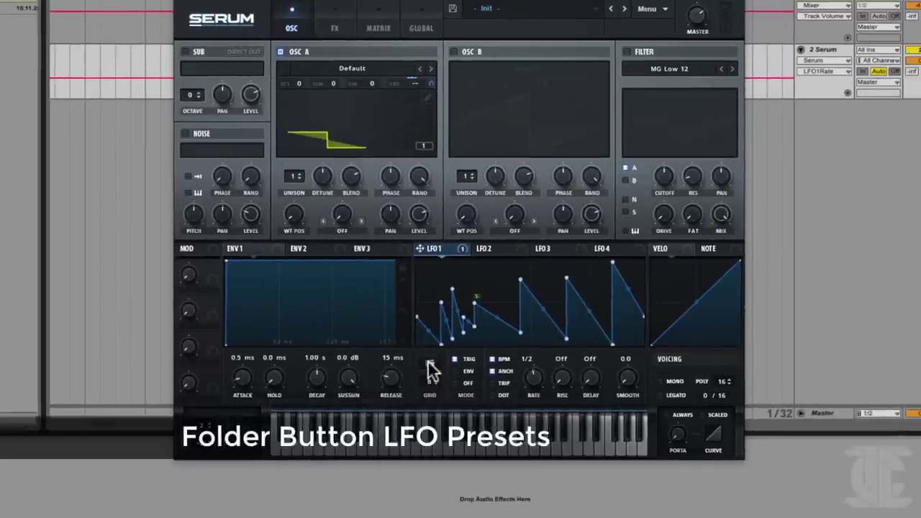
# - Load the Basic triangle shape into LFO 1 and bend both slopes inward into a sharp central peak
pyautogui.click(432, 369)
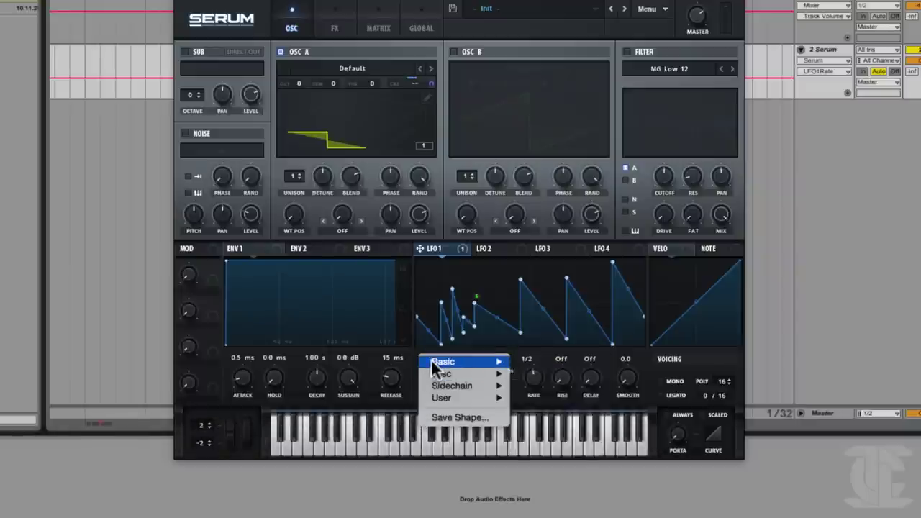
pyautogui.moveTo(451, 362)
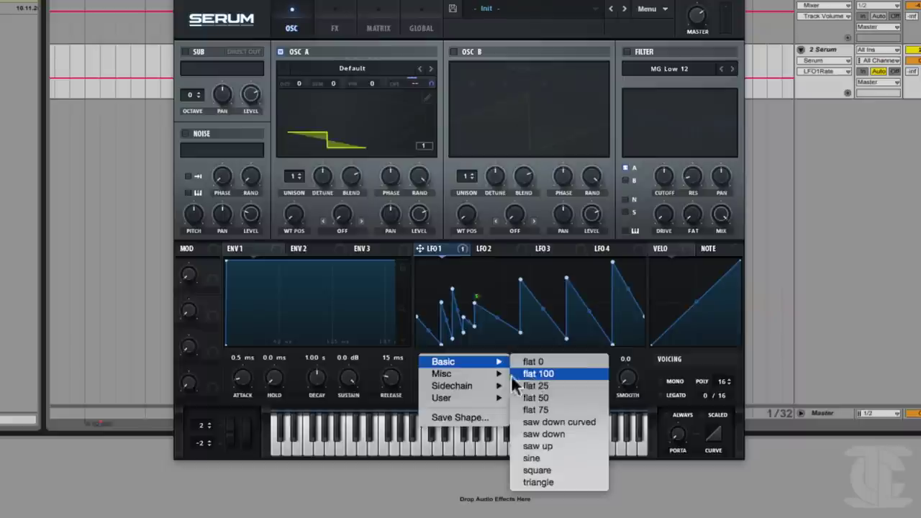
pyautogui.moveTo(501, 384)
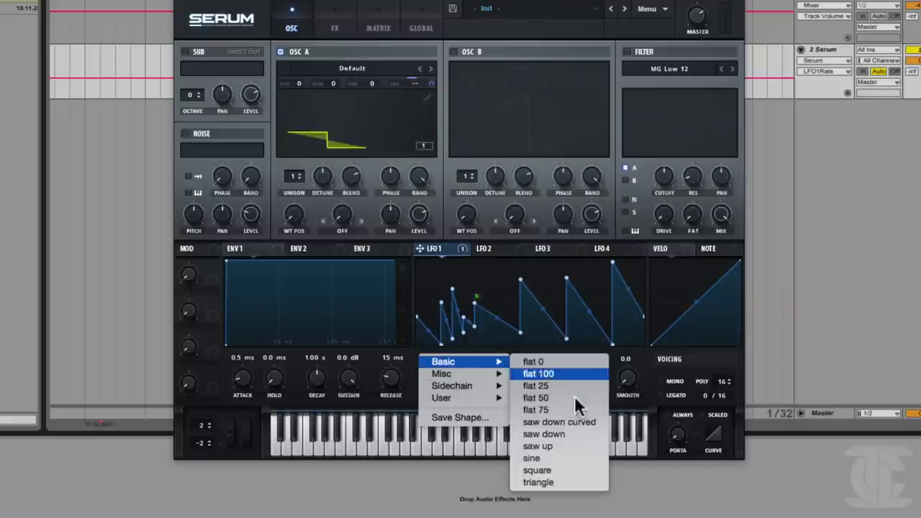
pyautogui.click(584, 485)
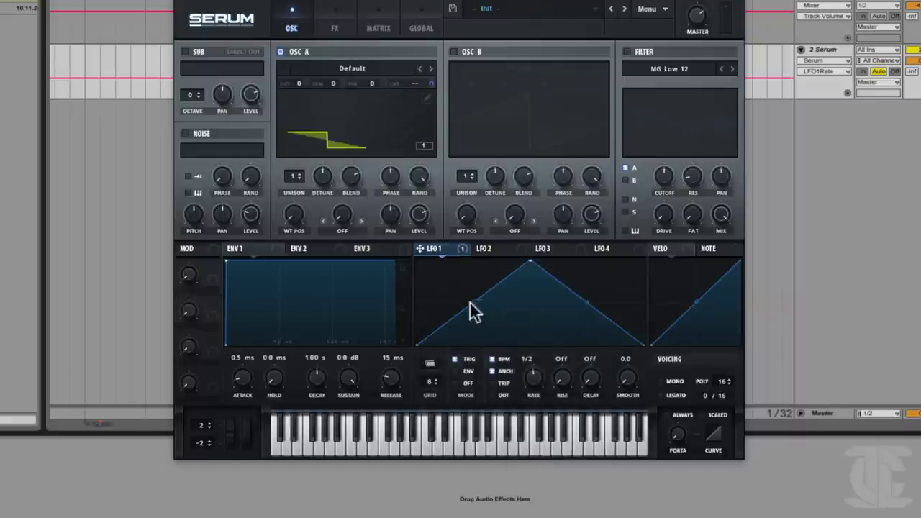
pyautogui.moveTo(475, 299)
pyautogui.mouseDown()
pyautogui.moveTo(475, 323)
pyautogui.moveTo(477, 274)
pyautogui.moveTo(468, 346)
pyautogui.moveTo(486, 286)
pyautogui.moveTo(477, 337)
pyautogui.moveTo(478, 301)
pyautogui.mouseUp()
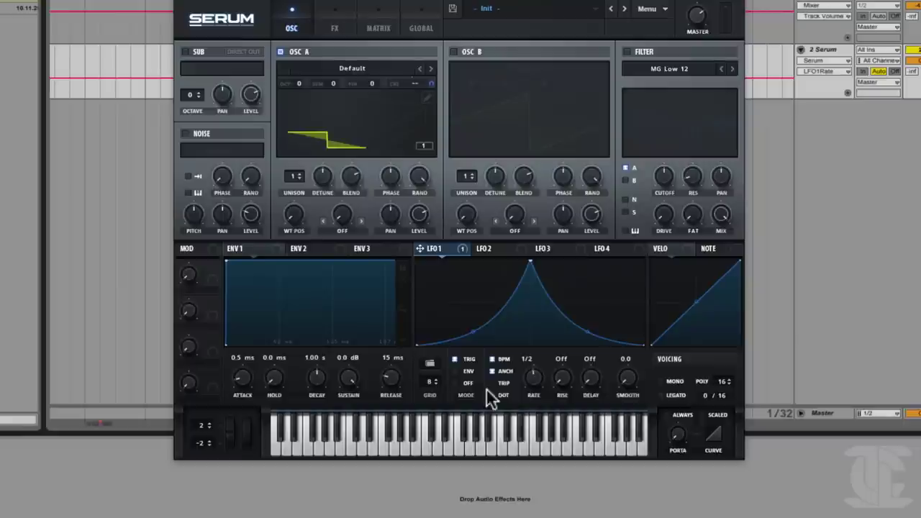
# - Load the Sidechain shape SC4 into LFO 1 and set the LFO rate to 1/4
pyautogui.click(430, 361)
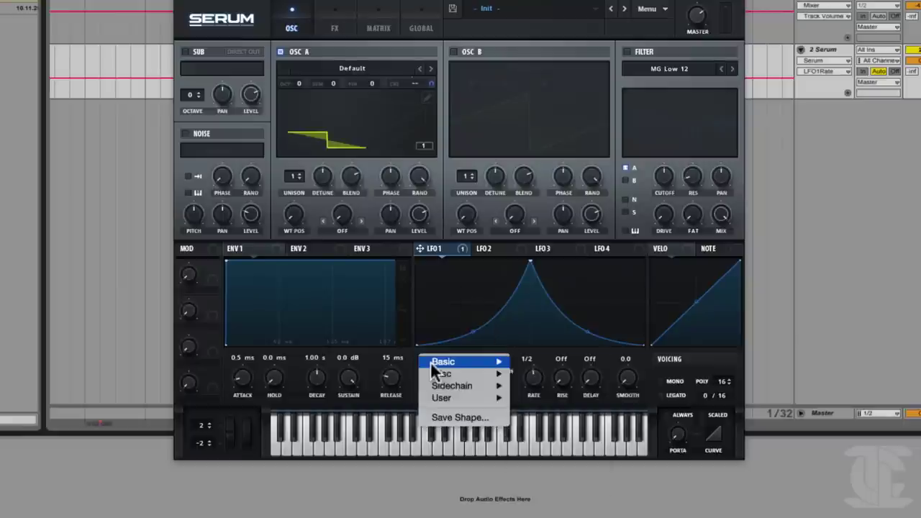
pyautogui.moveTo(436, 360)
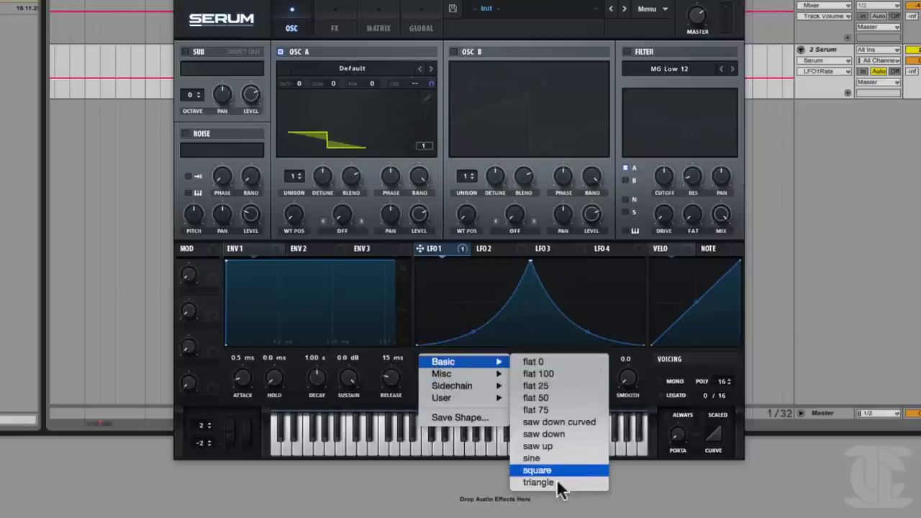
pyautogui.moveTo(480, 391)
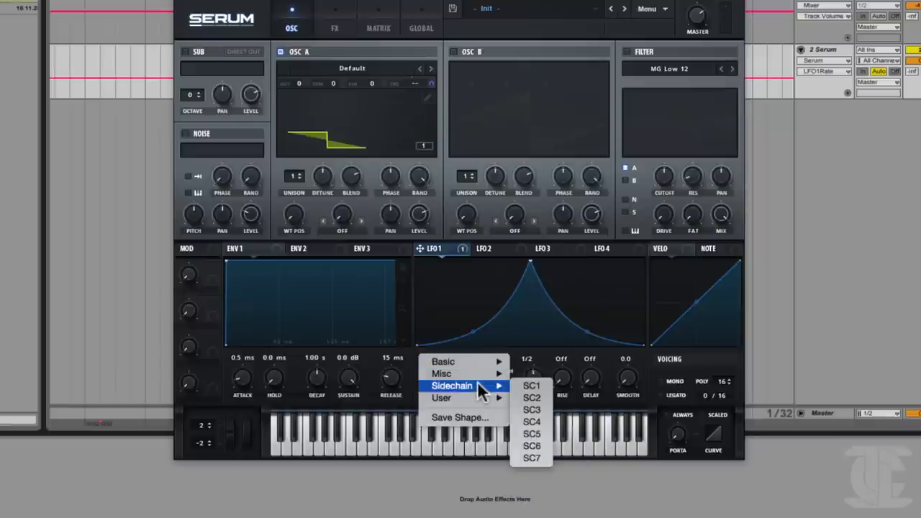
pyautogui.click(533, 425)
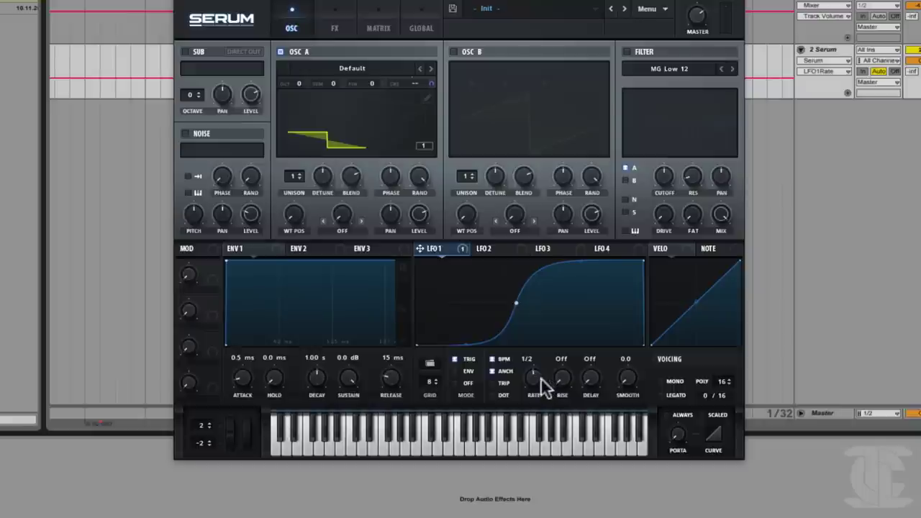
pyautogui.moveTo(531, 385); pyautogui.dragTo(540, 371)
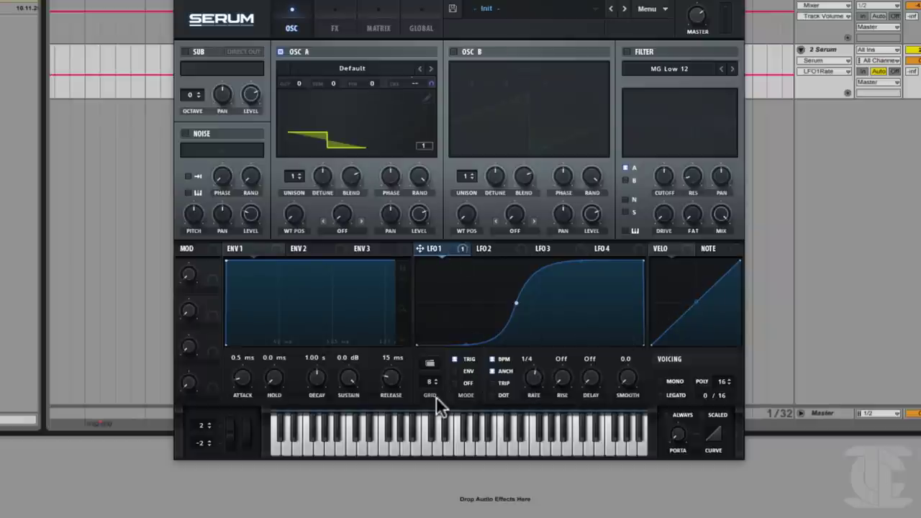
# - Draw falling curved ramps of varying heights across all eight divisions of the LFO 1 graph
pyautogui.click(430, 363)
pyautogui.moveTo(436, 387)
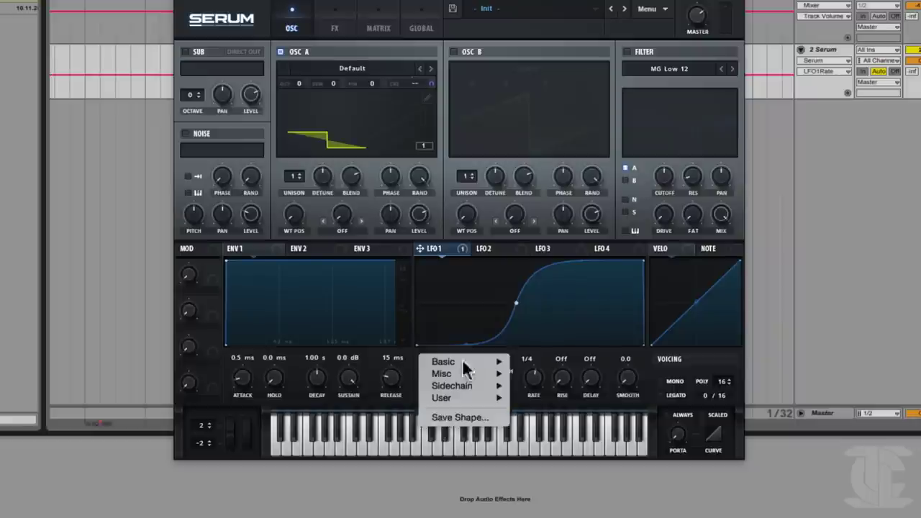
pyautogui.doubleClick(446, 308)
pyautogui.moveTo(455, 305)
pyautogui.mouseDown()
pyautogui.moveTo(462, 280)
pyautogui.moveTo(643, 288)
pyautogui.mouseUp()
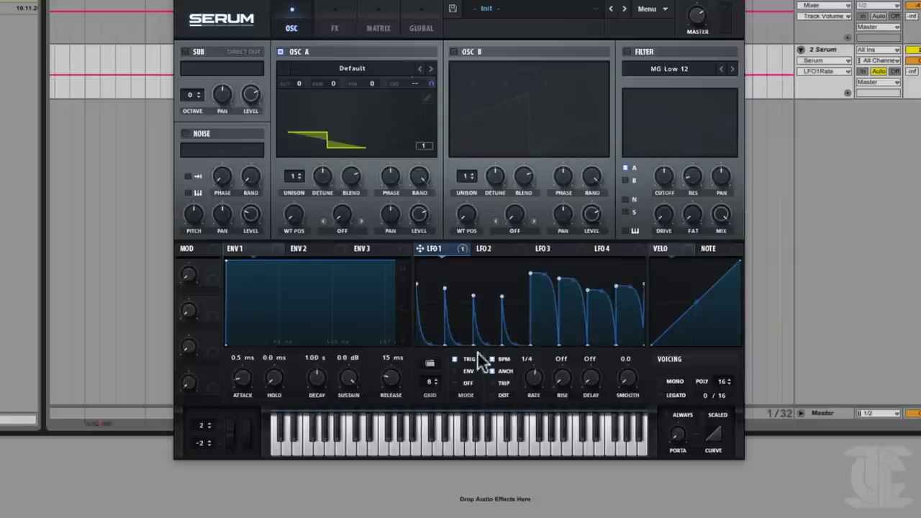
# - Set the LFO 1 grid to 11 and draw narrower falling ramps over the first part of the graph
pyautogui.click(430, 363)
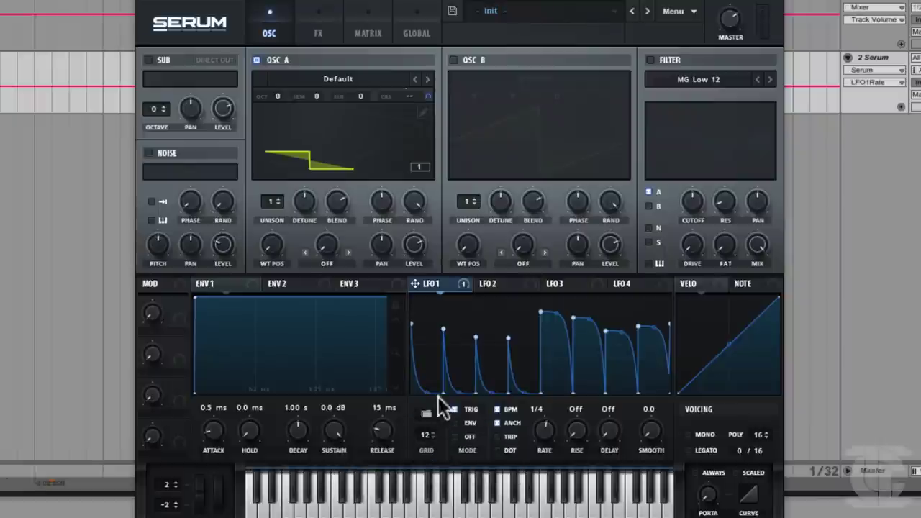
pyautogui.moveTo(427, 436); pyautogui.dragTo(431, 414)
pyautogui.moveTo(421, 338)
pyautogui.mouseDown()
pyautogui.moveTo(451, 301)
pyautogui.moveTo(520, 328)
pyautogui.mouseUp()
# - Change LFO 1's Shift-key function to Flat, draw steps across most of the graph and pull one step point down low
pyautogui.rightClick(477, 335)
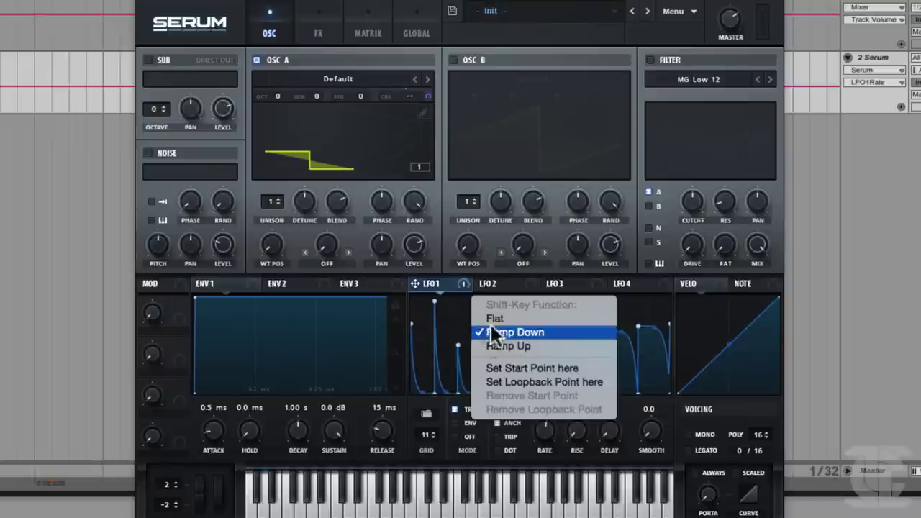
pyautogui.click(483, 312)
pyautogui.moveTo(434, 328)
pyautogui.mouseDown()
pyautogui.moveTo(512, 323)
pyautogui.moveTo(593, 345)
pyautogui.mouseUp()
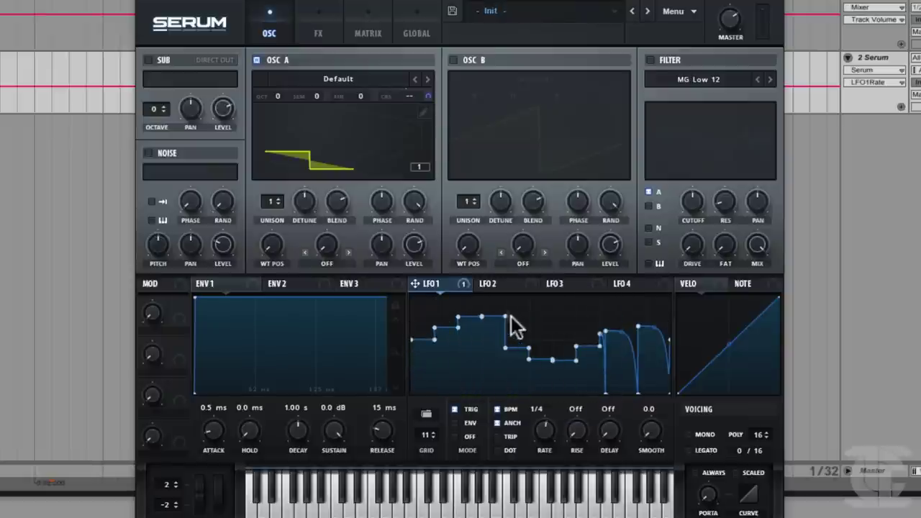
pyautogui.moveTo(477, 329); pyautogui.dragTo(482, 376)
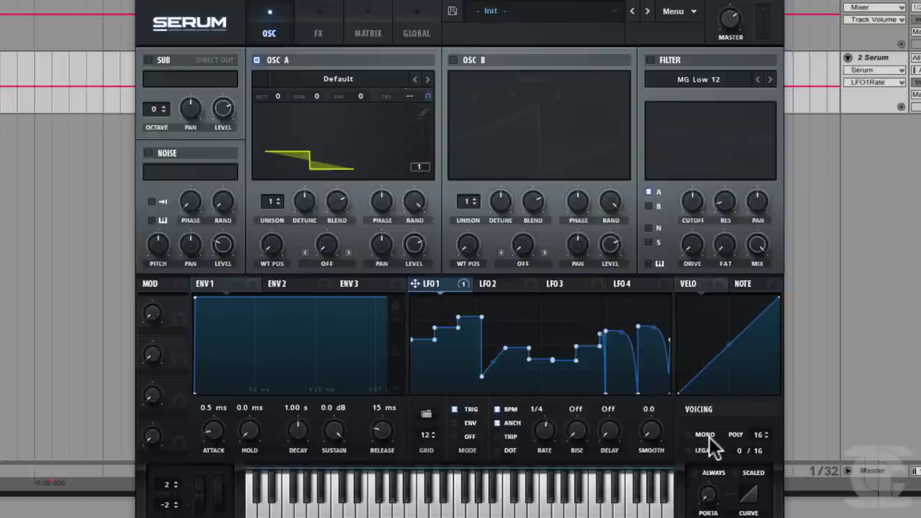
# - Try a 1/8 rate before setting LFO 1 to bar, and load the Basic saw down shape
pyautogui.moveTo(548, 434)
pyautogui.mouseDown()
pyautogui.moveTo(546, 446)
pyautogui.moveTo(551, 429)
pyautogui.mouseUp()
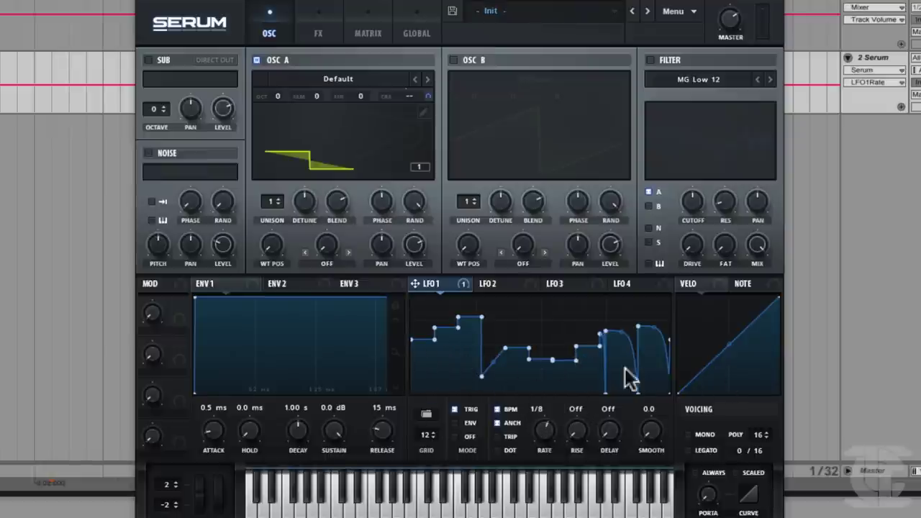
pyautogui.moveTo(547, 432); pyautogui.dragTo(527, 450)
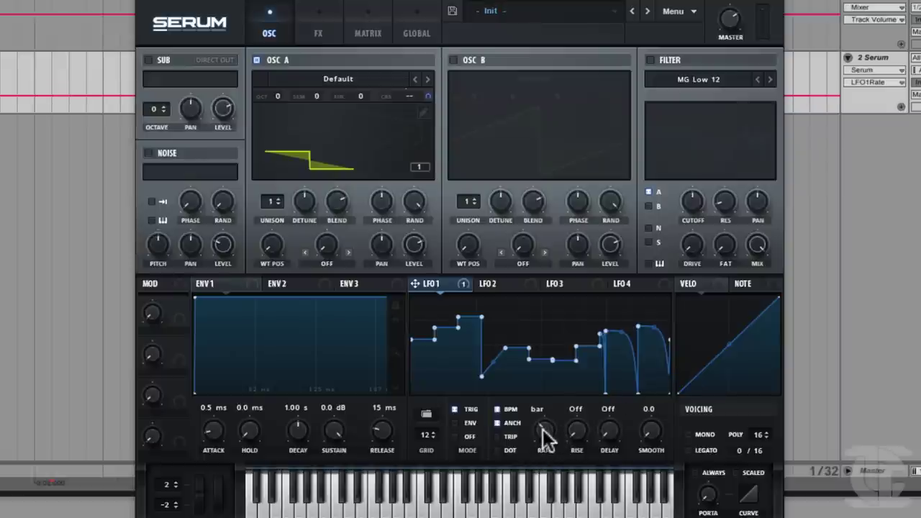
pyautogui.click(425, 414)
pyautogui.moveTo(430, 413)
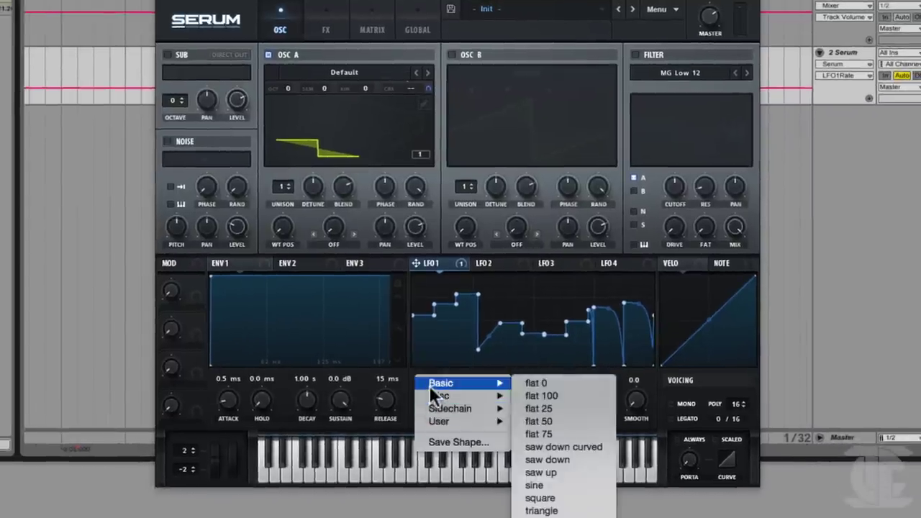
pyautogui.click(528, 461)
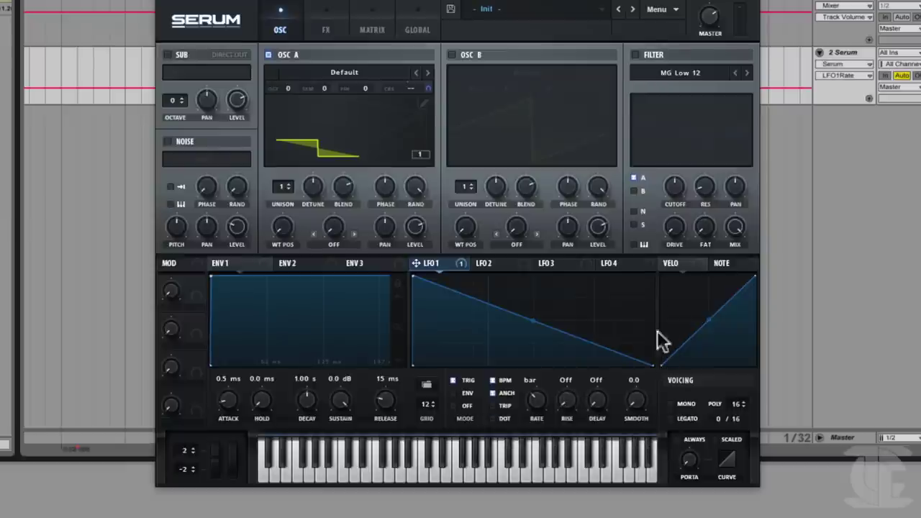
# - Speed LFO 1 up to a 1/32 rate and add a 2 bar rise and a 1/4 delay
pyautogui.moveTo(579, 384); pyautogui.dragTo(563, 412)
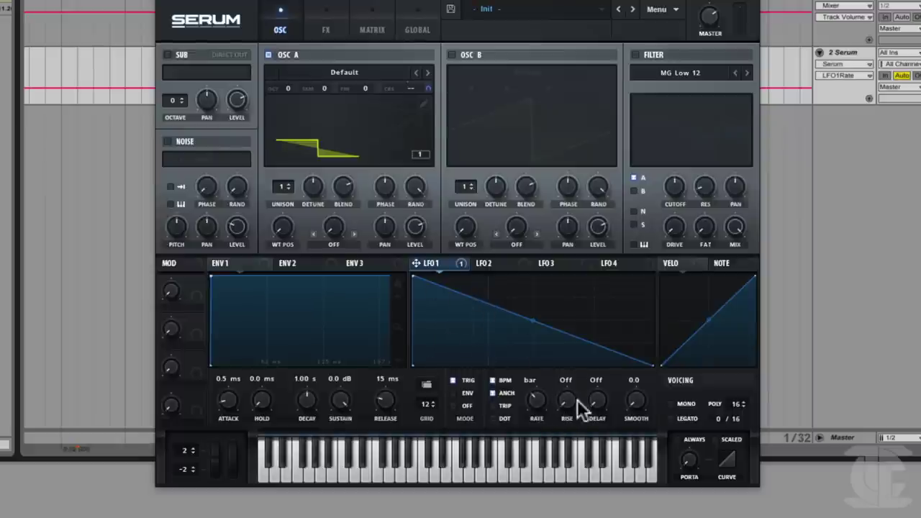
pyautogui.moveTo(600, 414)
pyautogui.mouseDown()
pyautogui.moveTo(631, 368)
pyautogui.moveTo(592, 409)
pyautogui.mouseUp()
pyautogui.moveTo(535, 403); pyautogui.dragTo(556, 364)
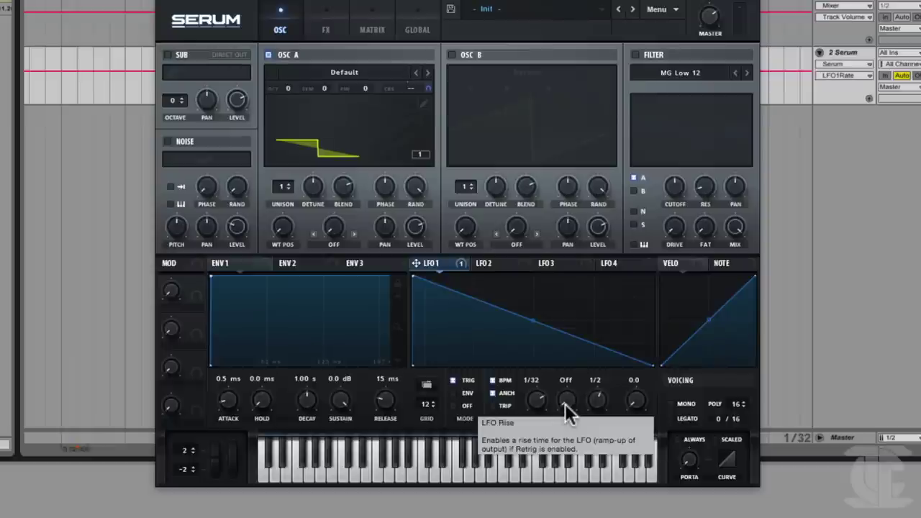
pyautogui.moveTo(567, 399); pyautogui.dragTo(597, 341)
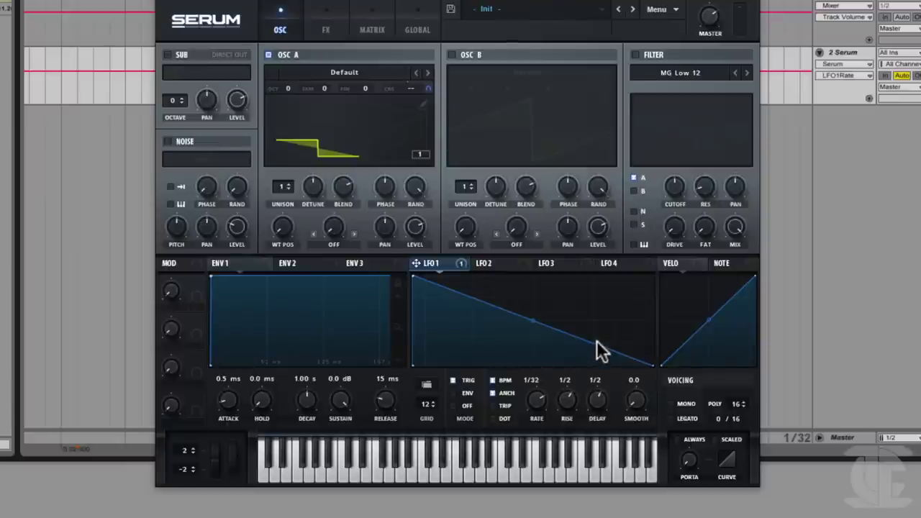
pyautogui.moveTo(593, 396); pyautogui.dragTo(591, 401)
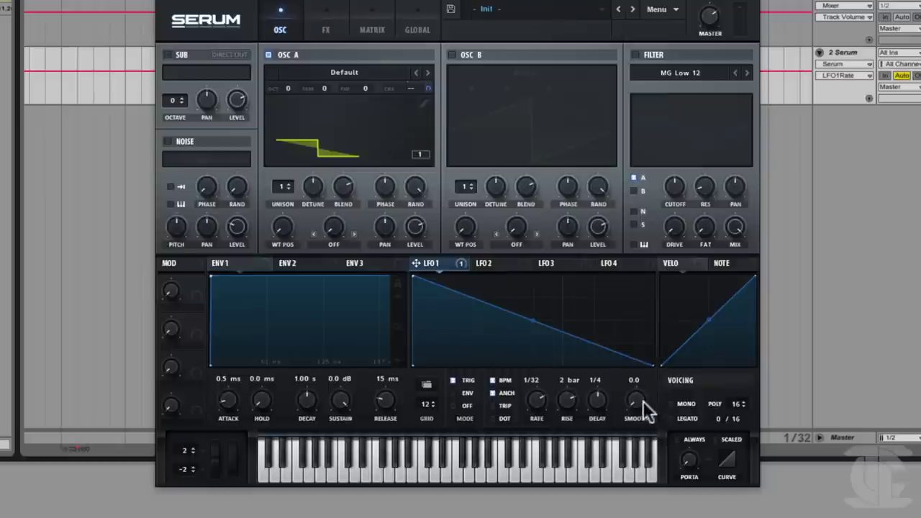
# - Set LFO 1's smooth to 6.6 and rate to 1/8, and reset its rise and delay to Off
pyautogui.moveTo(641, 399); pyautogui.dragTo(639, 387)
pyautogui.doubleClick(568, 400)
pyautogui.doubleClick(593, 400)
pyautogui.moveTo(518, 398)
pyautogui.mouseDown()
pyautogui.moveTo(511, 423)
pyautogui.moveTo(520, 399)
pyautogui.mouseUp()
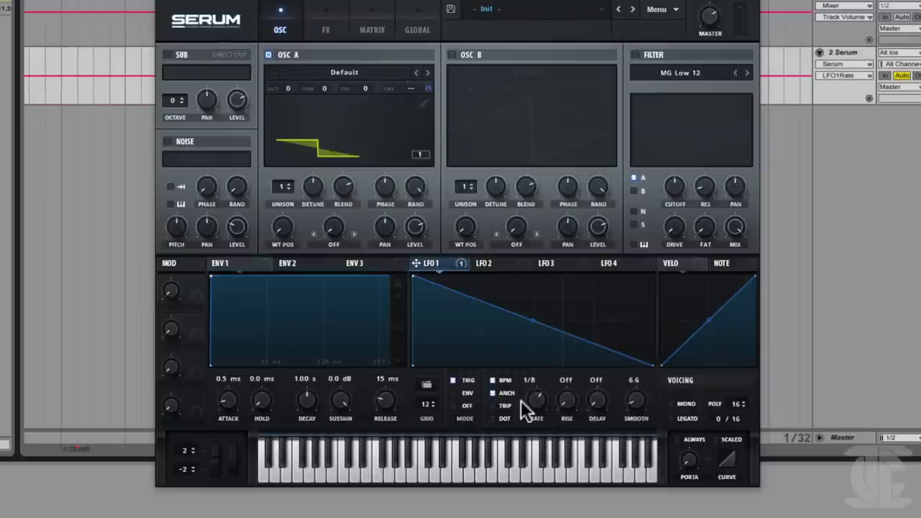
# - Draw flat steps of varying heights across all 12 divisions of LFO 1, reset smooth, and raise it to 10.6
pyautogui.moveTo(425, 335)
pyautogui.mouseDown()
pyautogui.moveTo(461, 307)
pyautogui.moveTo(490, 328)
pyautogui.moveTo(570, 290)
pyautogui.moveTo(608, 328)
pyautogui.moveTo(658, 296)
pyautogui.mouseUp()
pyautogui.doubleClick(637, 398)
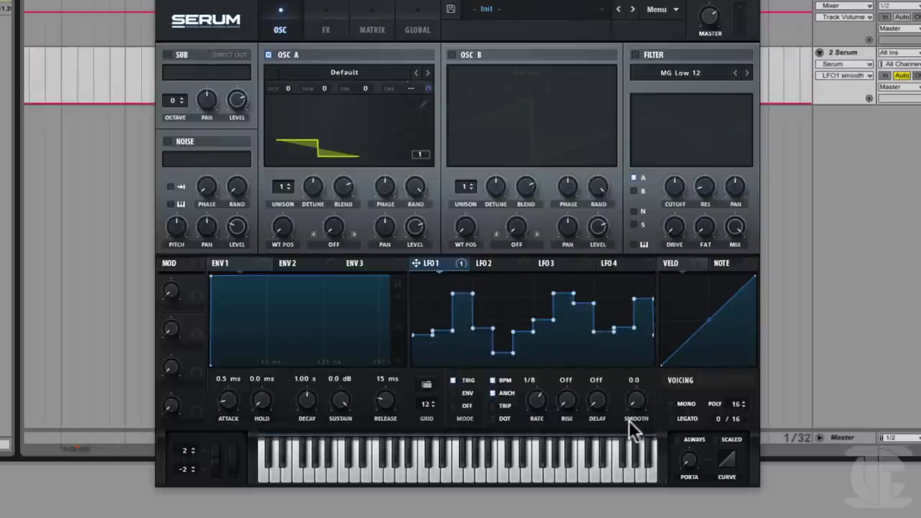
pyautogui.moveTo(636, 410)
pyautogui.mouseDown()
pyautogui.moveTo(674, 311)
pyautogui.moveTo(638, 395)
pyautogui.mouseUp()
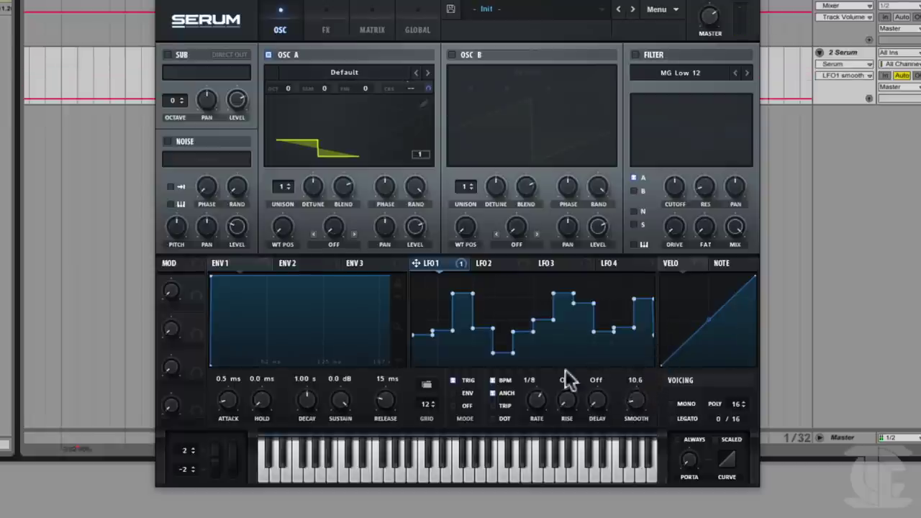
# - Reduce LFO 1's grid to 8, draw flat steps across all its divisions, and raise smooth to 33.3
pyautogui.moveTo(427, 404); pyautogui.dragTo(420, 437)
pyautogui.moveTo(460, 316)
pyautogui.mouseDown()
pyautogui.moveTo(428, 312)
pyautogui.moveTo(526, 322)
pyautogui.moveTo(600, 288)
pyautogui.moveTo(640, 328)
pyautogui.mouseUp()
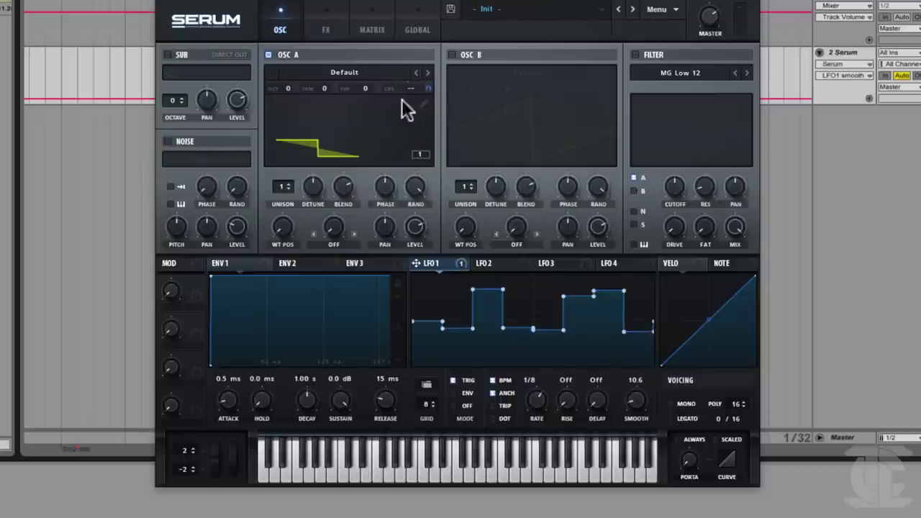
pyautogui.moveTo(629, 411); pyautogui.dragTo(654, 353)
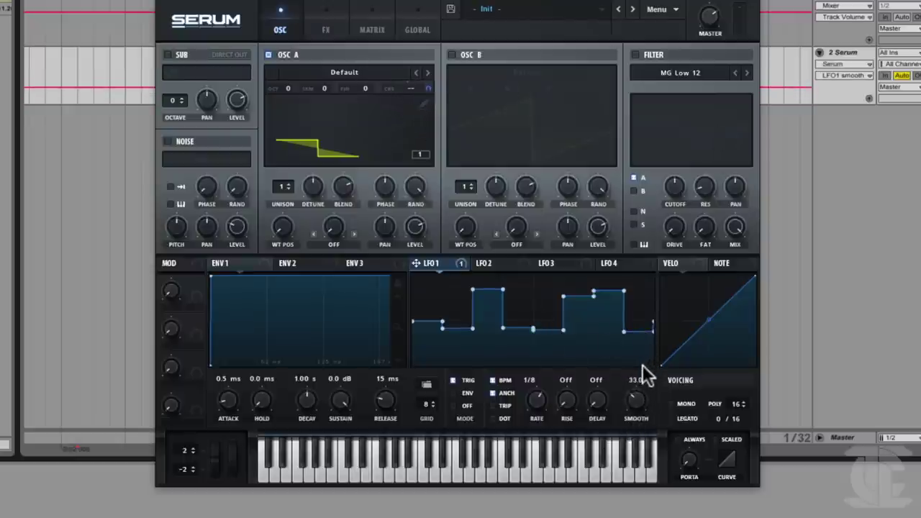
# - Redraw LFO 1's second and fourth divisions as flat steps, raising the second and lowering the fourth
pyautogui.moveTo(501, 327); pyautogui.dragTo(532, 328)
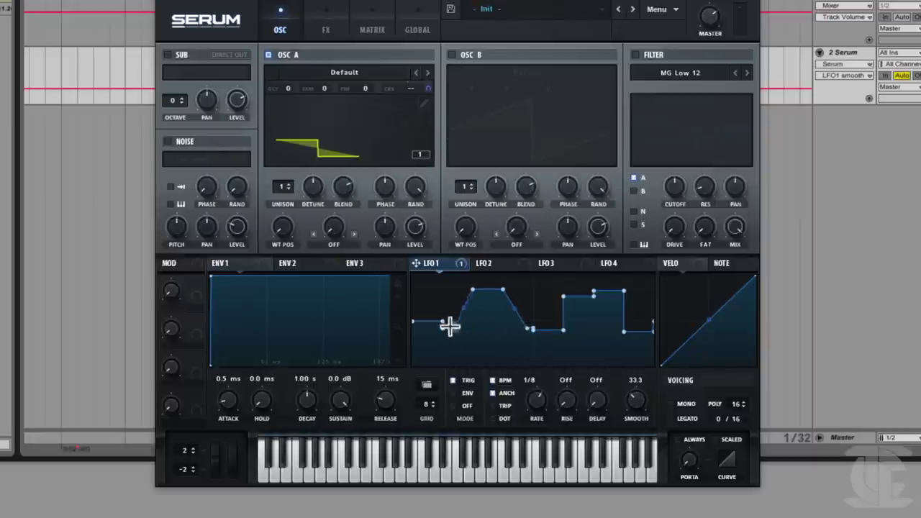
pyautogui.moveTo(461, 320); pyautogui.dragTo(460, 291)
pyautogui.moveTo(452, 310)
pyautogui.mouseDown()
pyautogui.moveTo(492, 363)
pyautogui.moveTo(516, 324)
pyautogui.mouseUp()
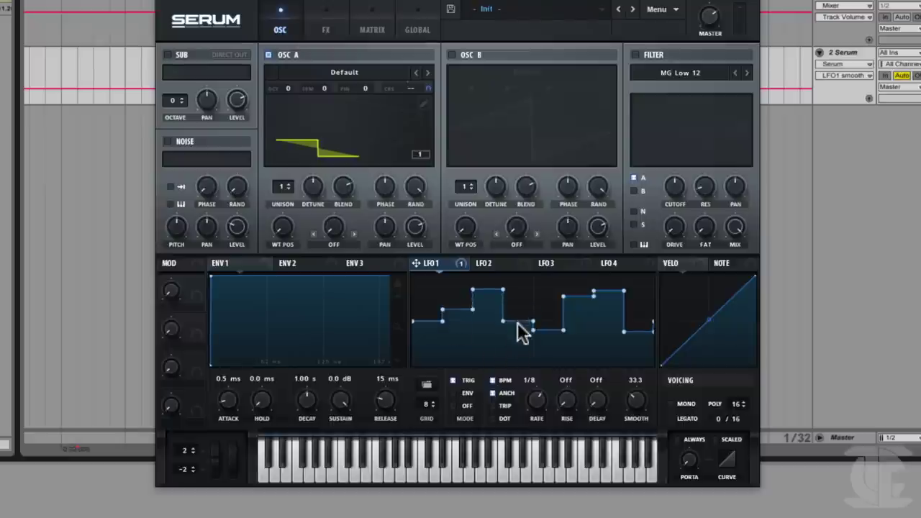
# - Enable the filter, assign LFO 1 to its cutoff, and remove LFO 1's modulation from OSC A's coarse pitch
pyautogui.click(636, 53)
pyautogui.moveTo(417, 263); pyautogui.dragTo(675, 192)
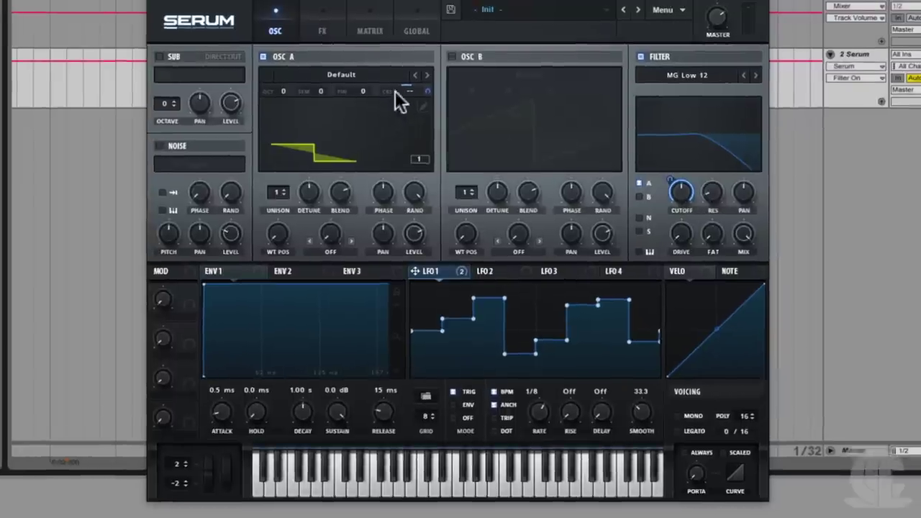
pyautogui.rightClick(410, 88)
pyautogui.click(440, 146)
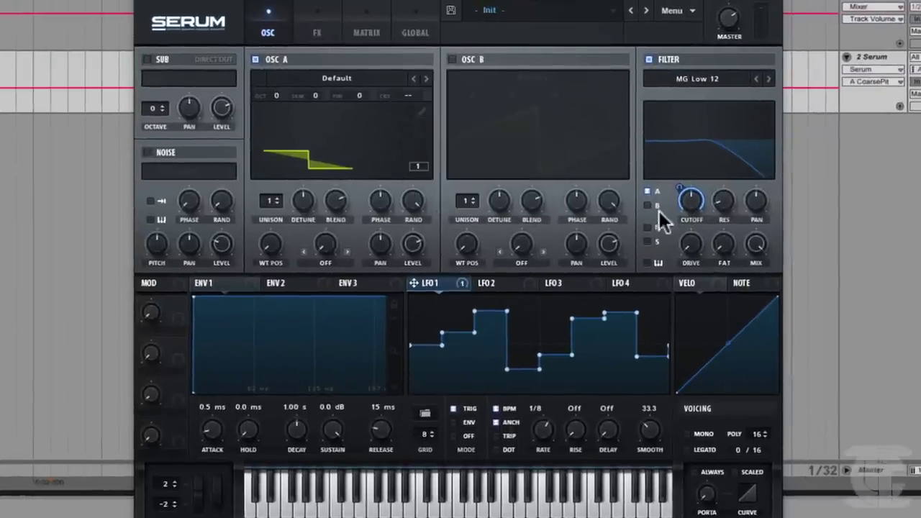
# - Raise the filter resonance, slow LFO 1's rate to 1/2, and reset its smooth to 0.0
pyautogui.moveTo(726, 203); pyautogui.dragTo(729, 173)
pyautogui.moveTo(538, 430); pyautogui.dragTo(528, 446)
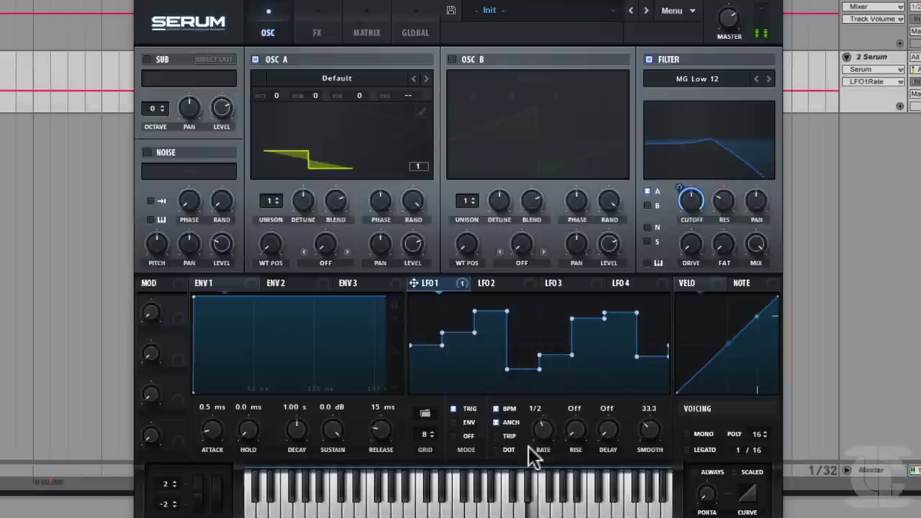
pyautogui.moveTo(659, 425); pyautogui.dragTo(610, 493)
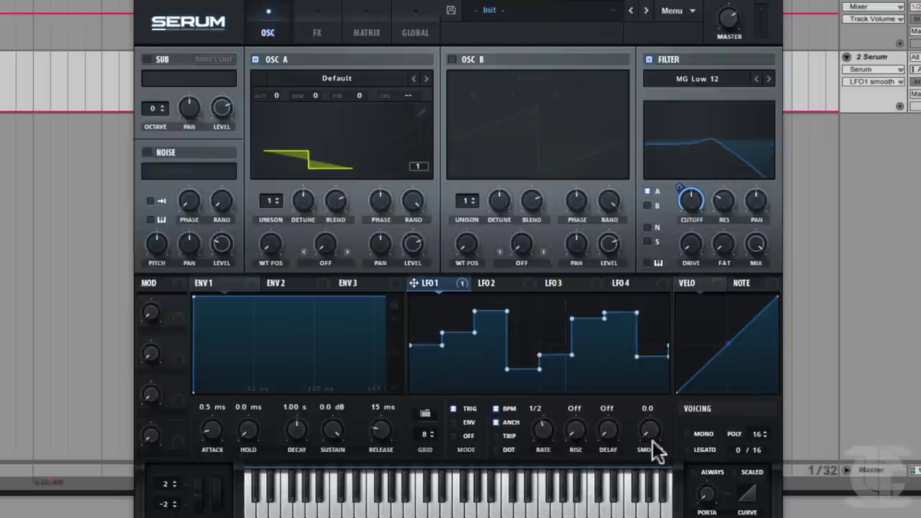
# - Set the filter resonance to 43% and raise LFO 1's smooth to 61.7
pyautogui.moveTo(731, 213); pyautogui.dragTo(729, 181)
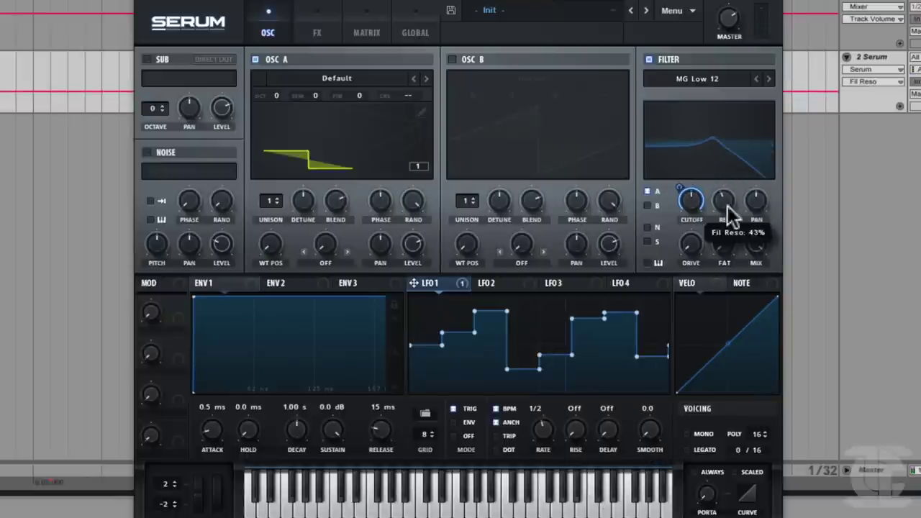
pyautogui.moveTo(657, 439); pyautogui.dragTo(683, 371)
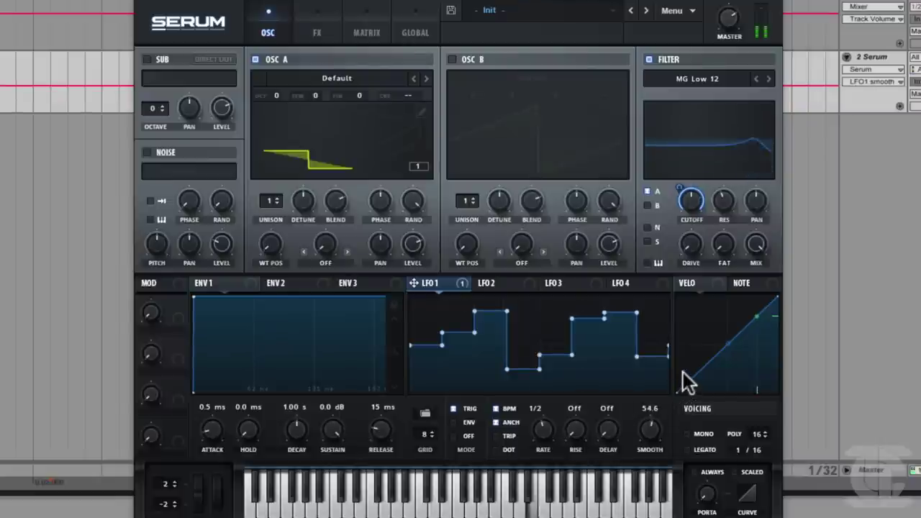
pyautogui.moveTo(655, 420); pyautogui.dragTo(655, 417)
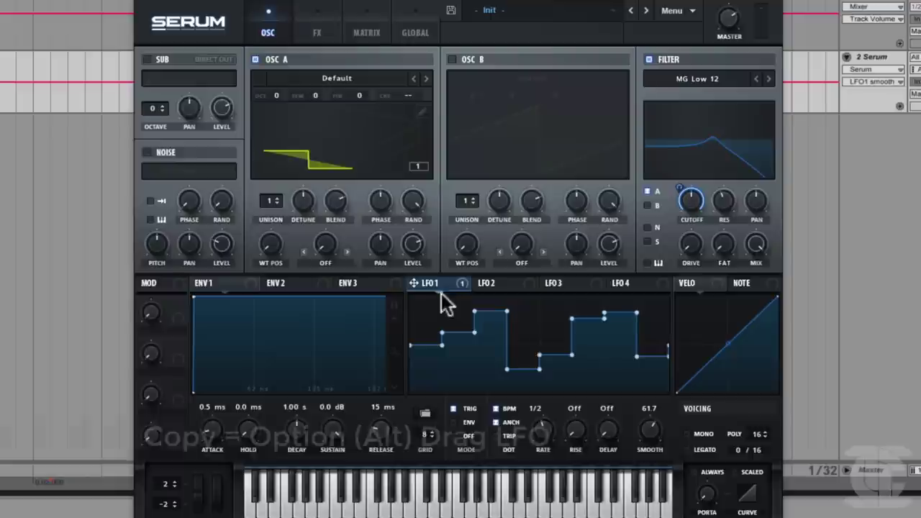
# - Copy LFO 1's shape and settings to LFO 2 and display LFO 2
pyautogui.moveTo(425, 282); pyautogui.dragTo(506, 285)
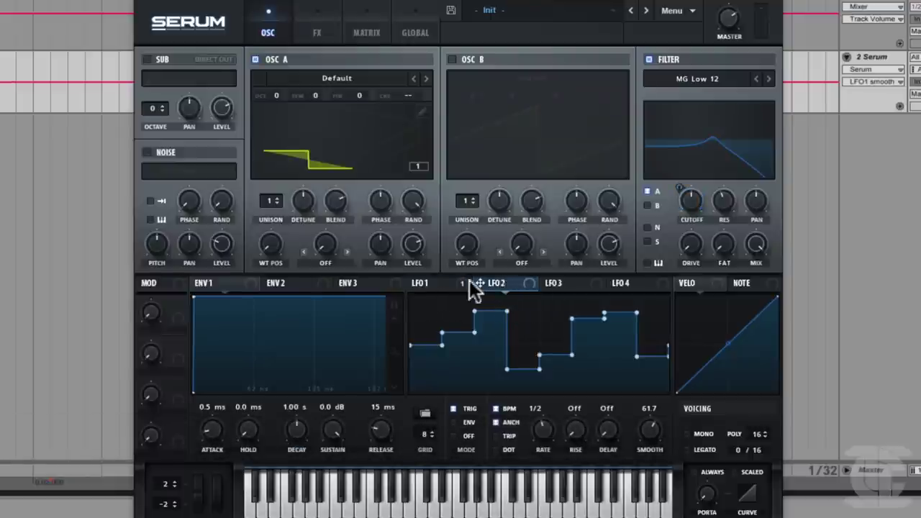
pyautogui.click(495, 283)
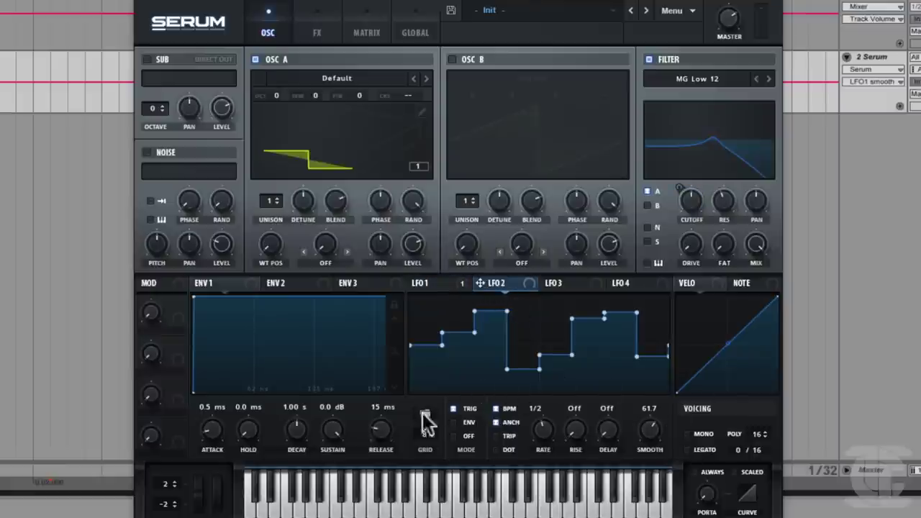
# - Turn off LFO 2's BPM sync, try free rates of 0.5 Hz and 0.7 Hz, and restore the sync
pyautogui.click(497, 409)
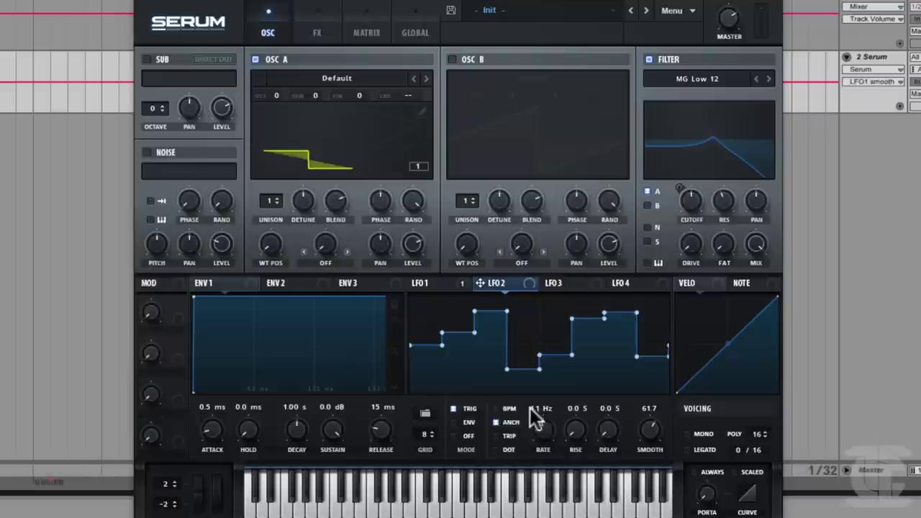
pyautogui.click(495, 407)
pyautogui.click(496, 408)
pyautogui.moveTo(550, 419); pyautogui.dragTo(538, 447)
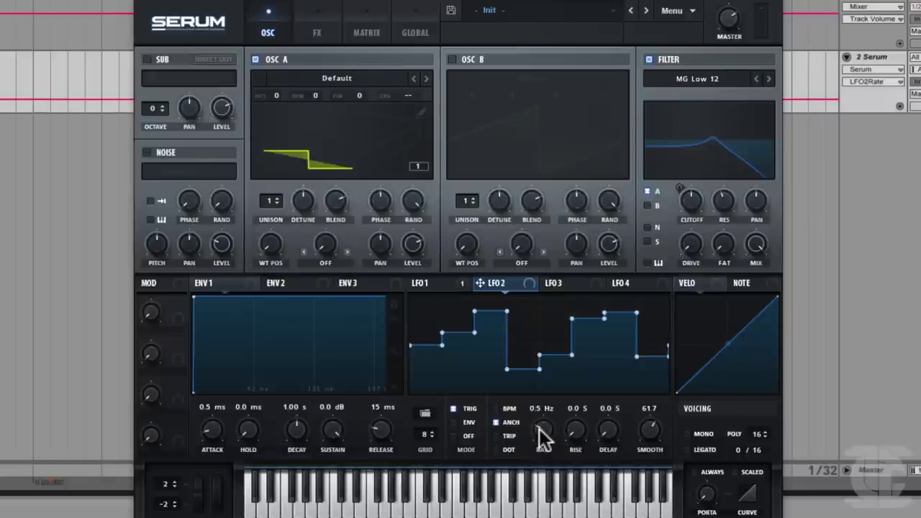
pyautogui.moveTo(540, 427); pyautogui.dragTo(543, 435)
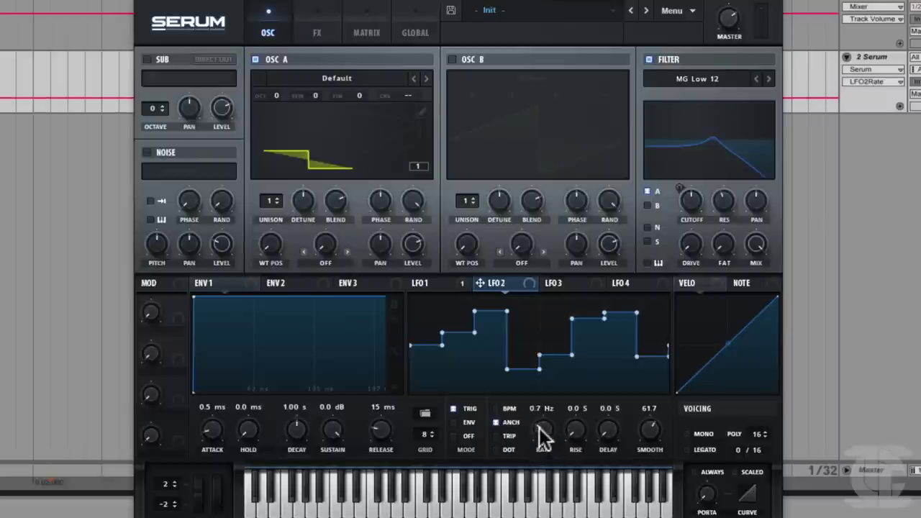
pyautogui.click(497, 408)
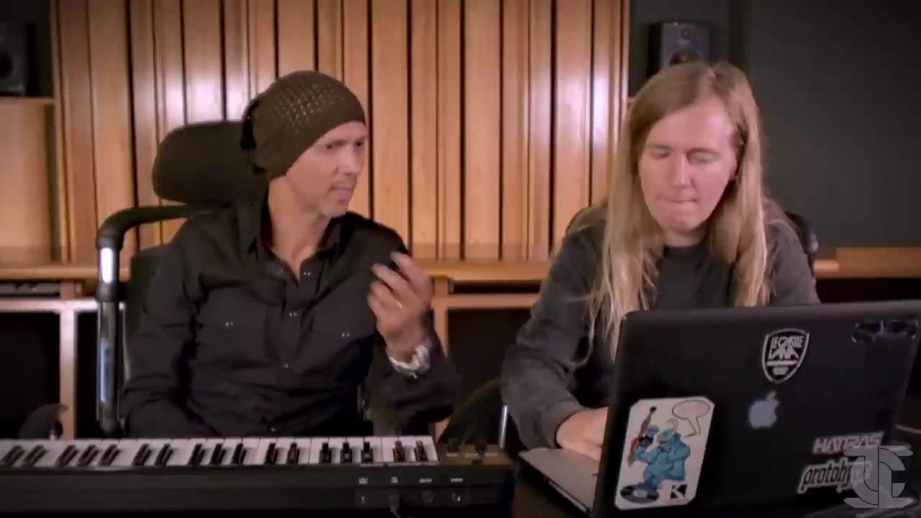
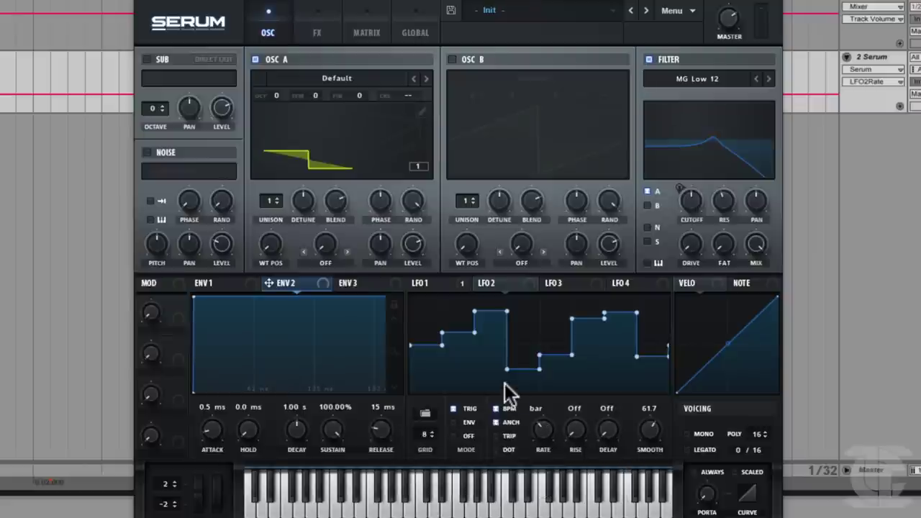
# - Load the Basic saw down shape onto LFO 2 and try a 2 bar rate before speeding it up
pyautogui.click(425, 412)
pyautogui.moveTo(430, 423)
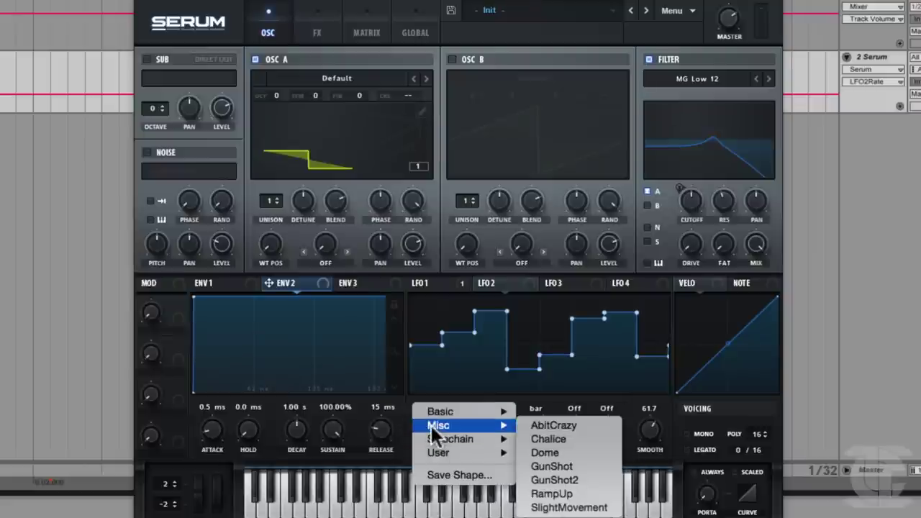
pyautogui.moveTo(463, 406)
pyautogui.click(556, 494)
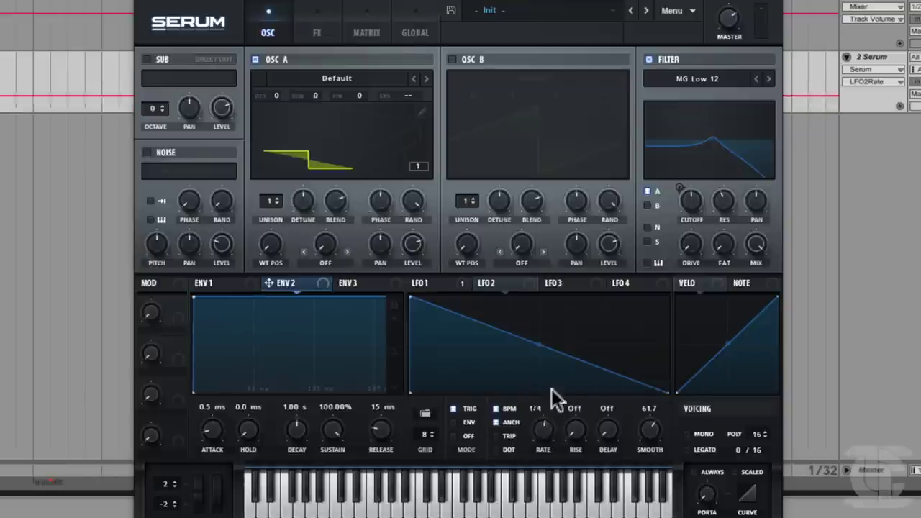
pyautogui.moveTo(540, 414); pyautogui.dragTo(535, 424)
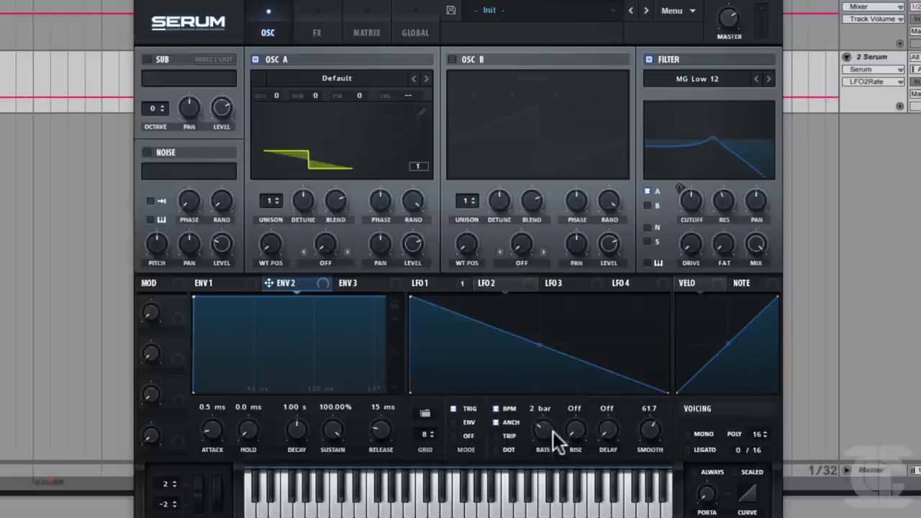
pyautogui.moveTo(549, 430)
pyautogui.mouseDown()
pyautogui.moveTo(556, 405)
pyautogui.moveTo(543, 441)
pyautogui.moveTo(553, 414)
pyautogui.mouseUp()
# - Load the Basic triangle shape onto LFO 1, try a bar rate, and set the rate to 1/8
pyautogui.click(451, 283)
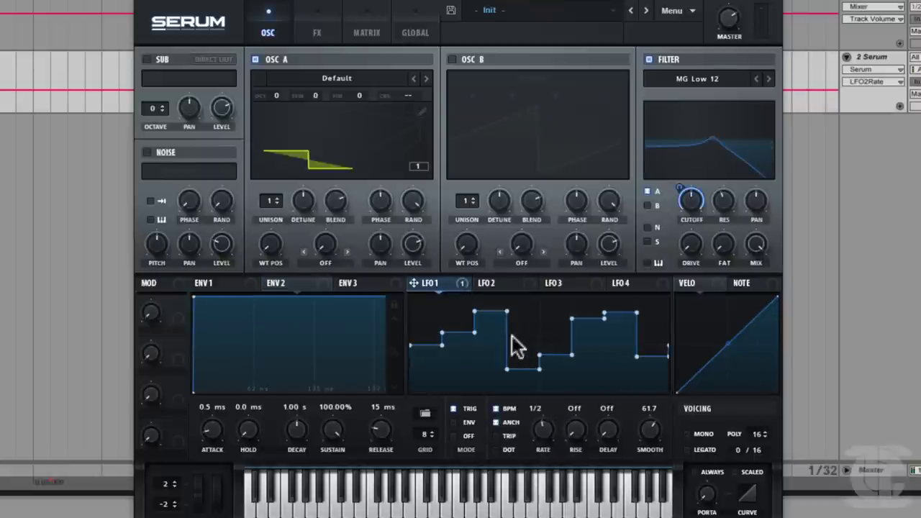
pyautogui.click(426, 422)
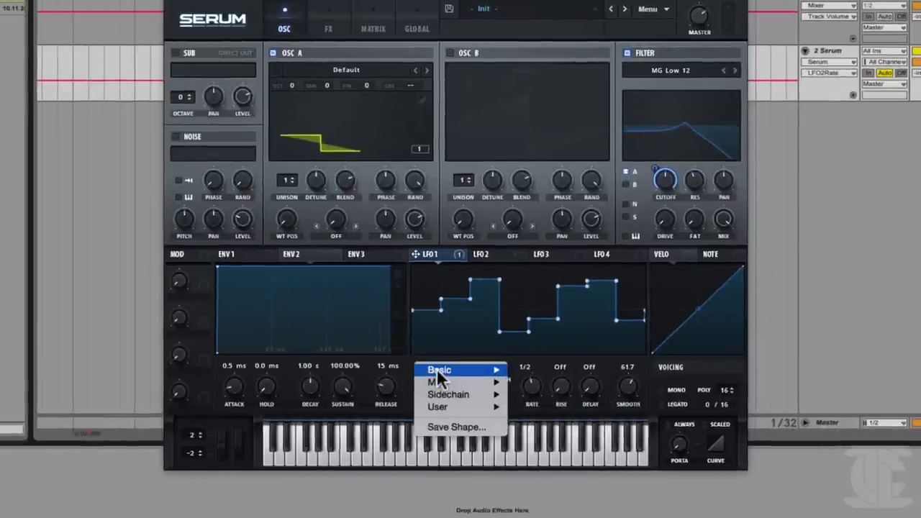
pyautogui.moveTo(440, 412)
pyautogui.click(536, 493)
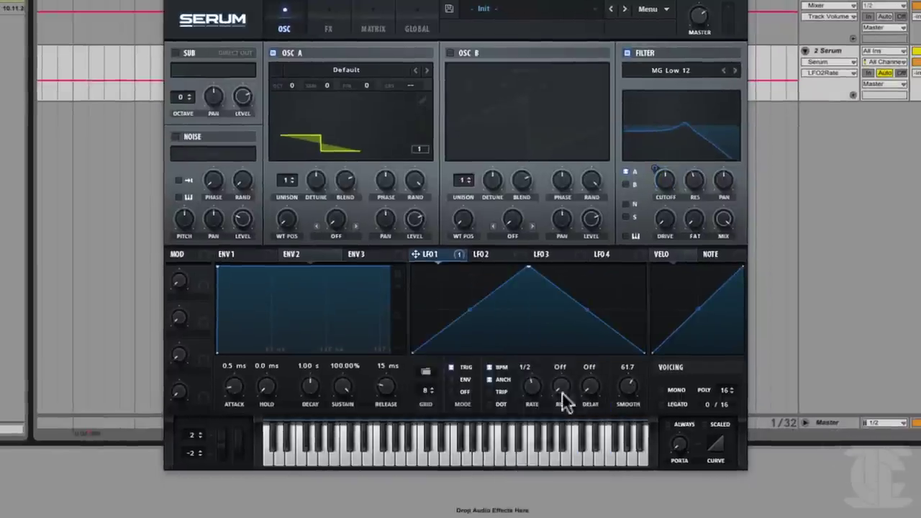
pyautogui.moveTo(538, 377); pyautogui.dragTo(529, 393)
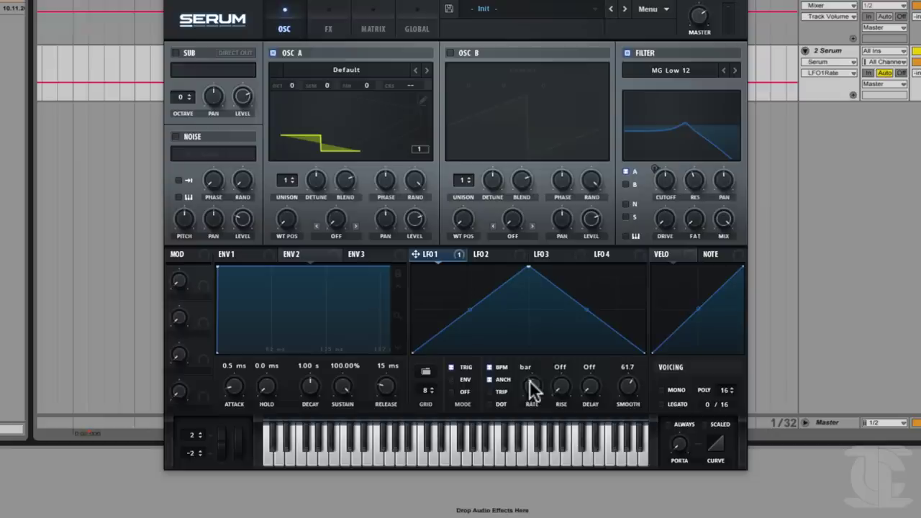
pyautogui.moveTo(537, 374)
pyautogui.mouseDown()
pyautogui.moveTo(530, 391)
pyautogui.moveTo(536, 361)
pyautogui.mouseUp()
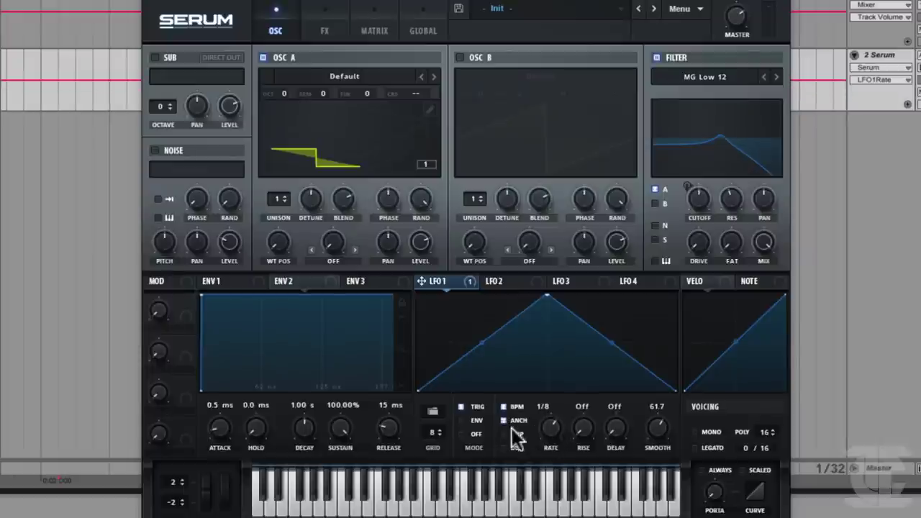
# - Toggle LFO 1's BPM sync off and on, disable ANCH, and set the rate to bar
pyautogui.scroll(-2, 544, 432)
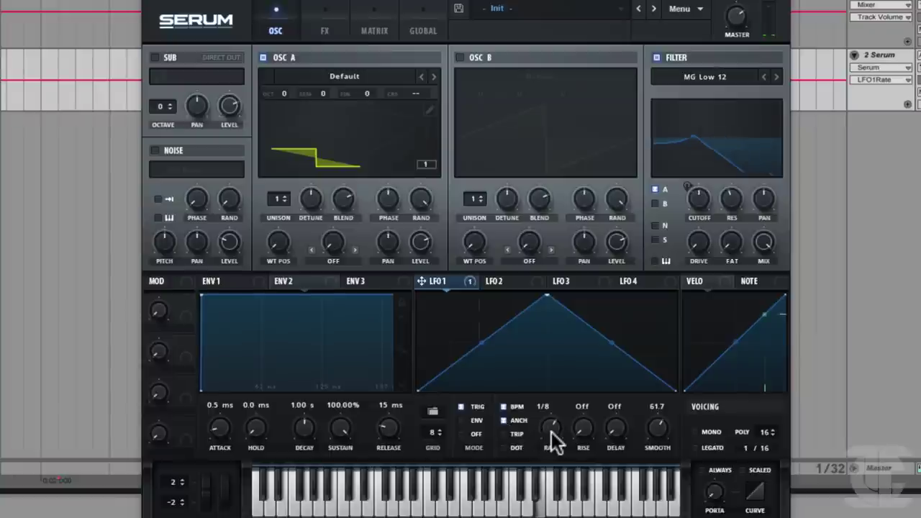
pyautogui.click(503, 407)
pyautogui.click(504, 407)
pyautogui.moveTo(545, 443)
pyautogui.mouseDown()
pyautogui.moveTo(567, 424)
pyautogui.moveTo(552, 440)
pyautogui.mouseUp()
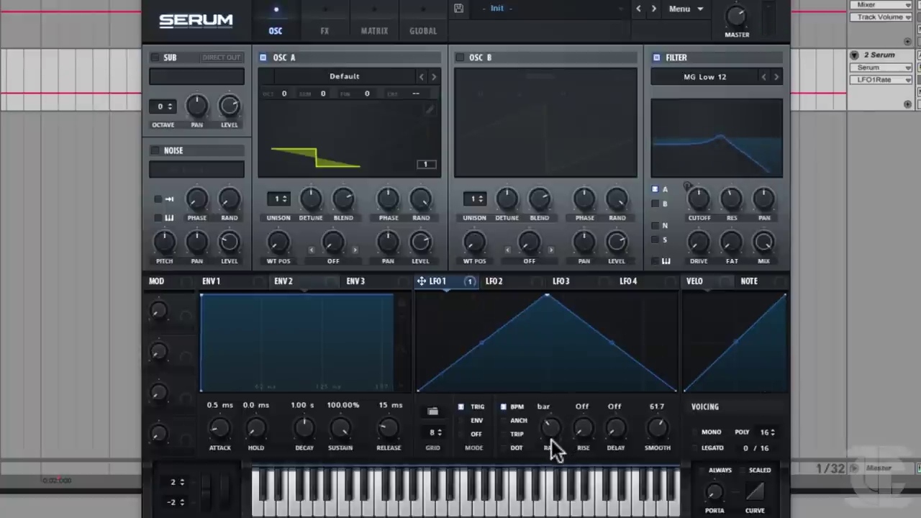
pyautogui.moveTo(552, 438); pyautogui.dragTo(563, 421)
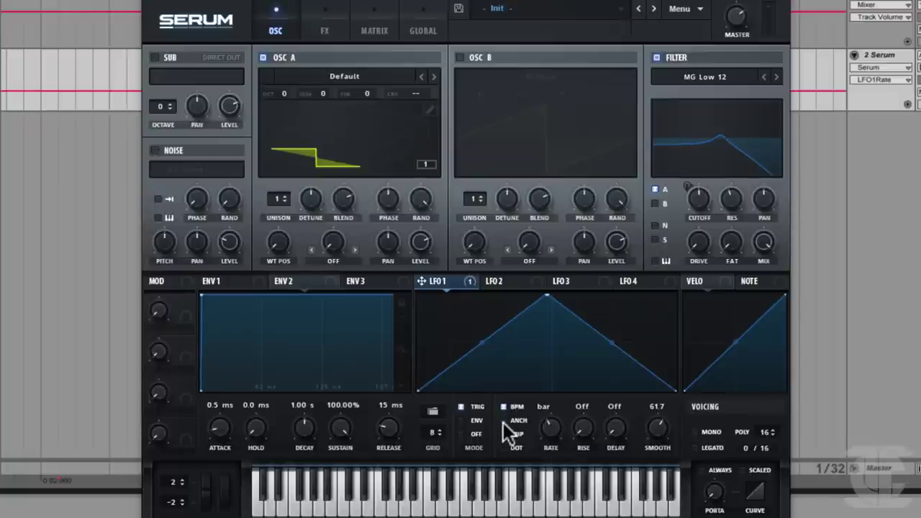
# - Enable TRIP and DOT for LFO 1, toggling BPM sync off and on, and set the rate to 1/4
pyautogui.click(503, 407)
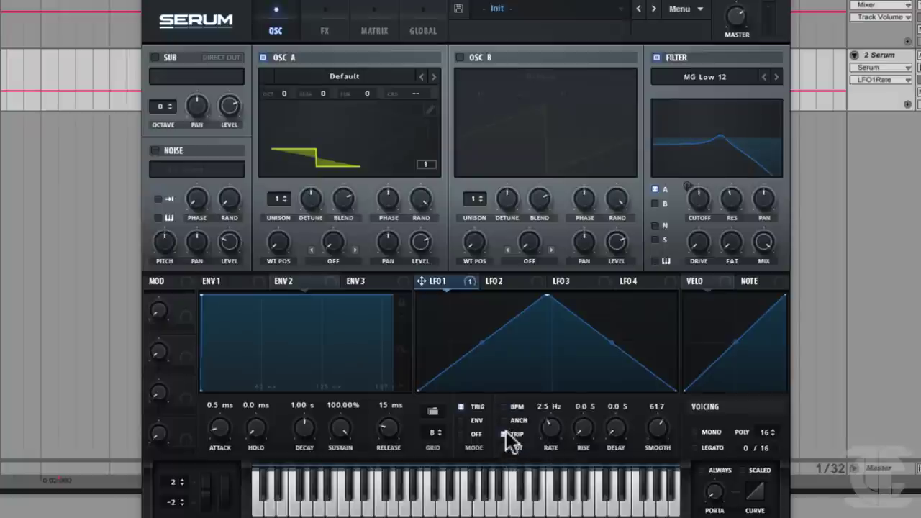
pyautogui.click(505, 434)
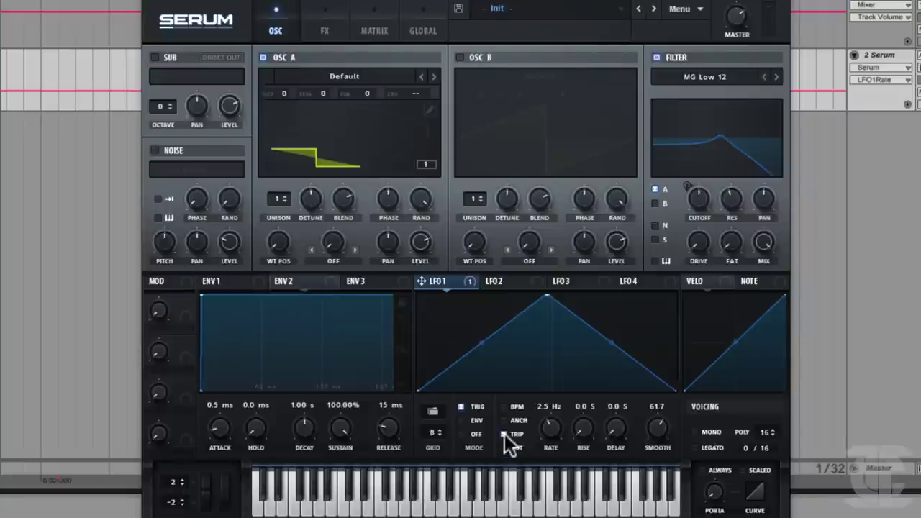
pyautogui.click(502, 448)
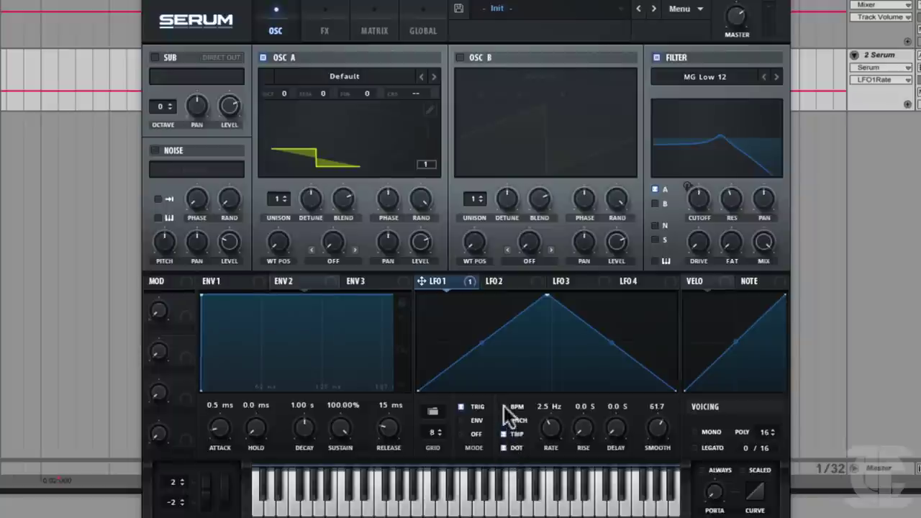
pyautogui.click(503, 406)
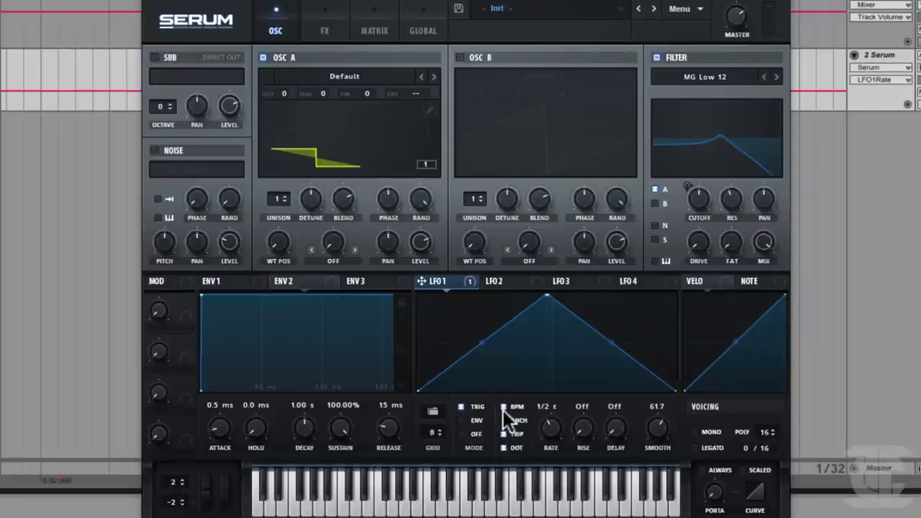
pyautogui.click(511, 446)
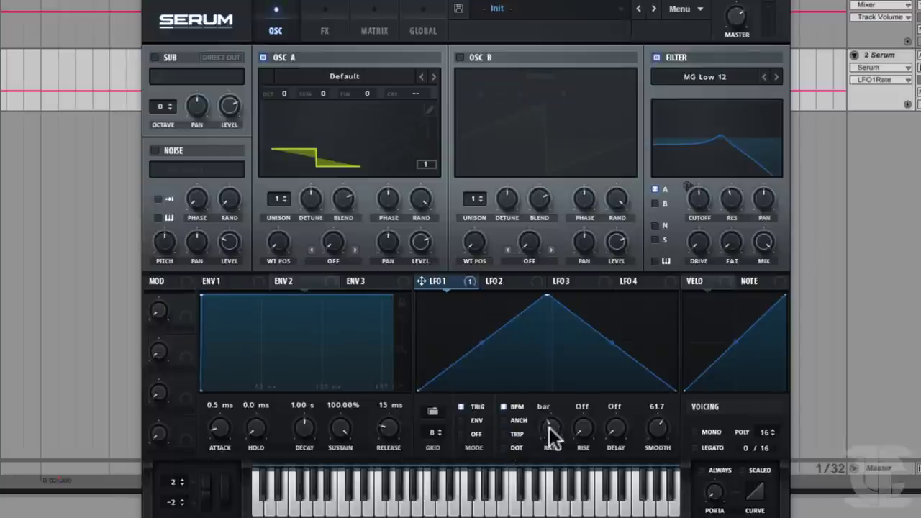
pyautogui.click(504, 448)
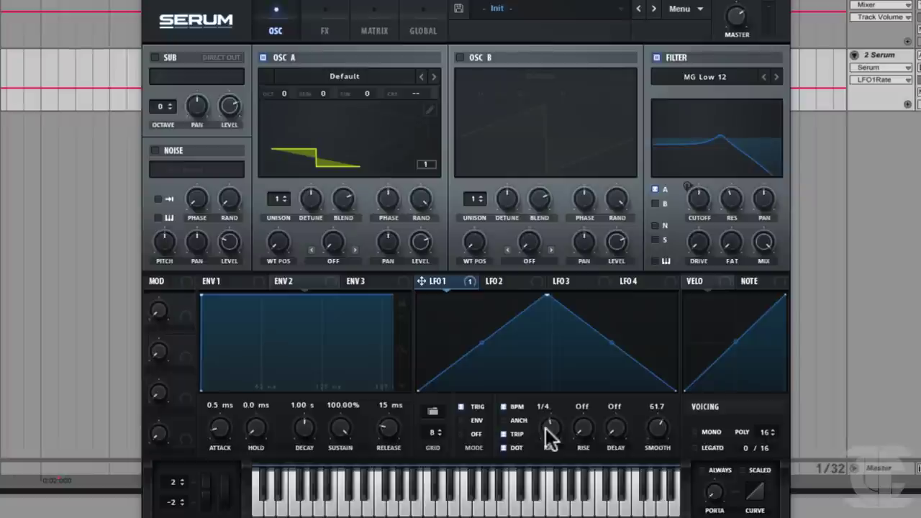
# - Disable TRIP and DOT for LFO 1, try a 2 bar rate, and set the rate to 1/2 with SMOOTH at 0.0
pyautogui.click(505, 442)
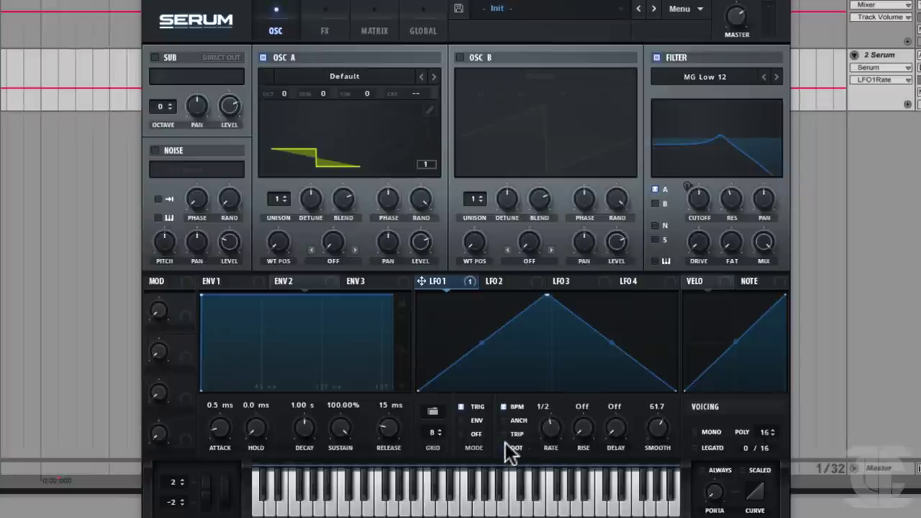
pyautogui.moveTo(554, 421)
pyautogui.mouseDown()
pyautogui.moveTo(545, 440)
pyautogui.moveTo(565, 402)
pyautogui.moveTo(546, 426)
pyautogui.moveTo(554, 403)
pyautogui.moveTo(541, 432)
pyautogui.moveTo(582, 368)
pyautogui.moveTo(548, 429)
pyautogui.moveTo(556, 392)
pyautogui.moveTo(545, 420)
pyautogui.moveTo(575, 411)
pyautogui.moveTo(585, 391)
pyautogui.moveTo(553, 438)
pyautogui.moveTo(559, 403)
pyautogui.moveTo(538, 423)
pyautogui.mouseUp()
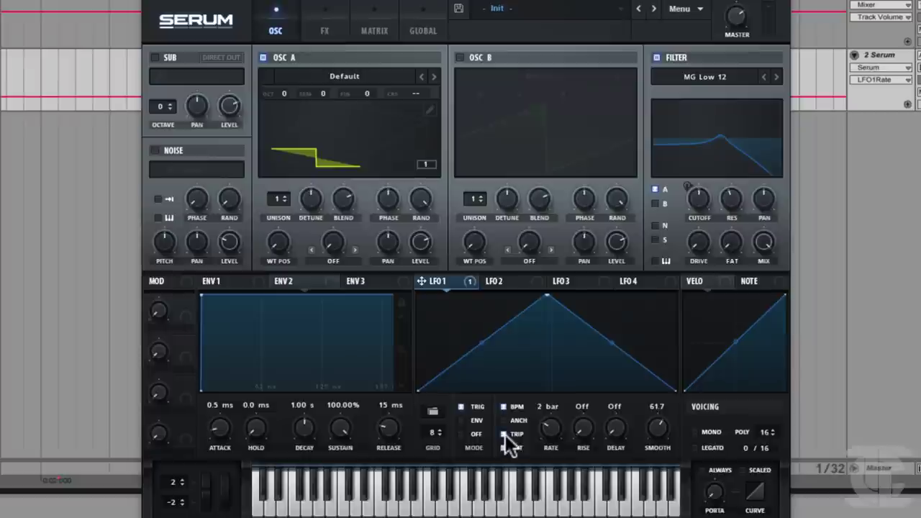
pyautogui.moveTo(539, 433); pyautogui.dragTo(557, 425)
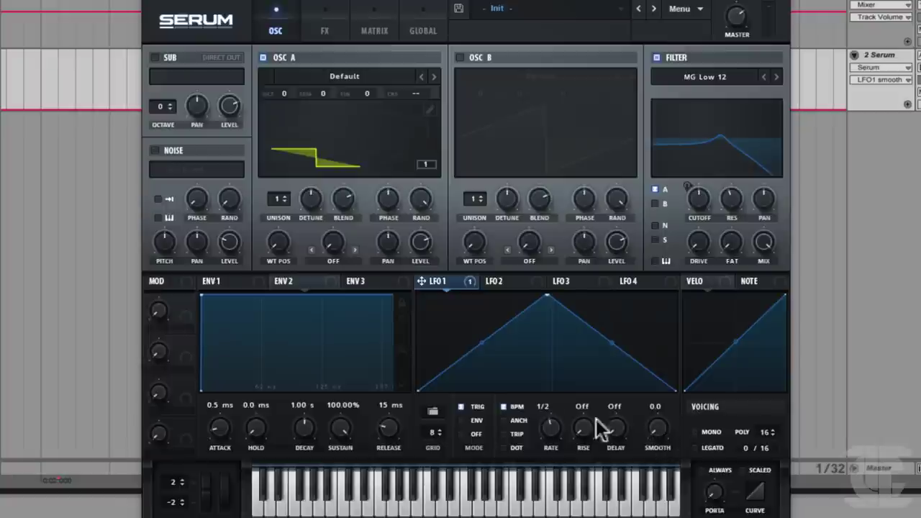
# - Draw an eight-step shape on LFO 2, copy it onto oscillator A as its waveform, and check it in the wavetable editor
pyautogui.click(494, 286)
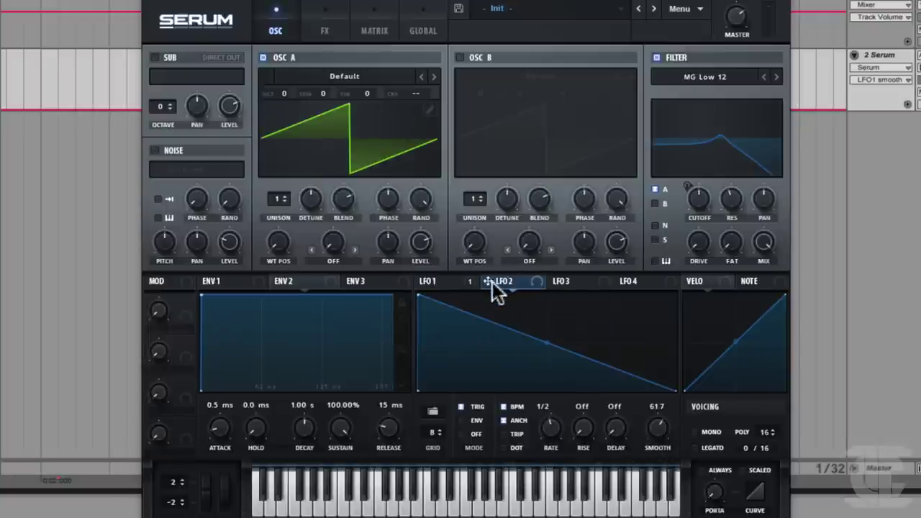
pyautogui.moveTo(428, 347)
pyautogui.mouseDown()
pyautogui.moveTo(486, 321)
pyautogui.moveTo(530, 361)
pyautogui.moveTo(589, 314)
pyautogui.moveTo(610, 331)
pyautogui.moveTo(621, 371)
pyautogui.moveTo(651, 377)
pyautogui.moveTo(659, 338)
pyautogui.mouseUp()
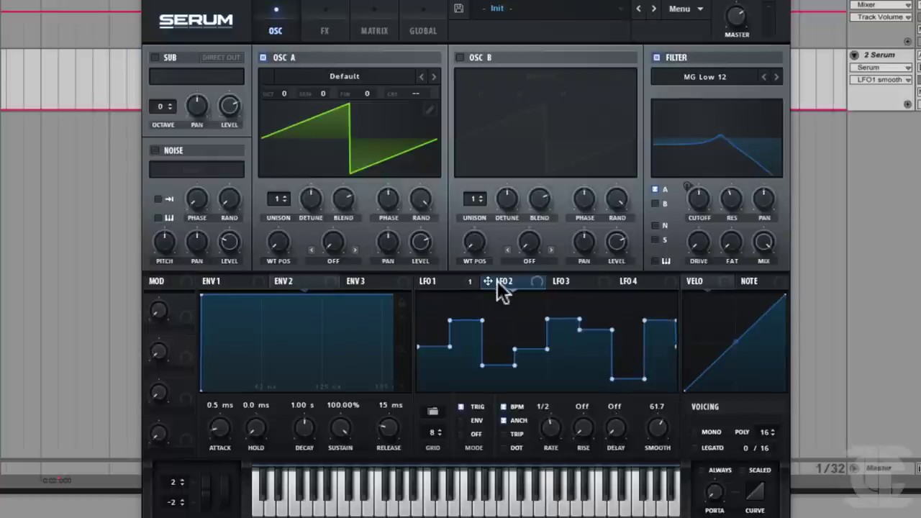
pyautogui.moveTo(497, 281); pyautogui.dragTo(396, 180)
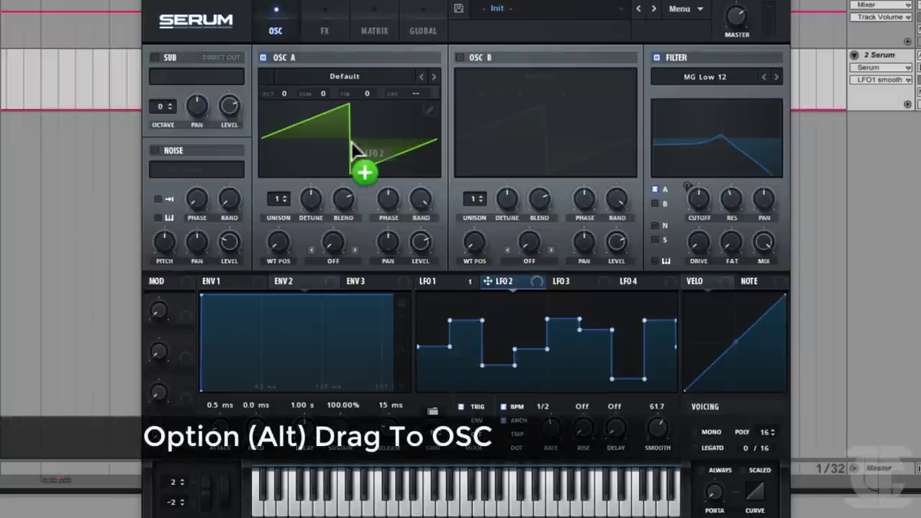
pyautogui.moveTo(351, 142); pyautogui.dragTo(351, 142)
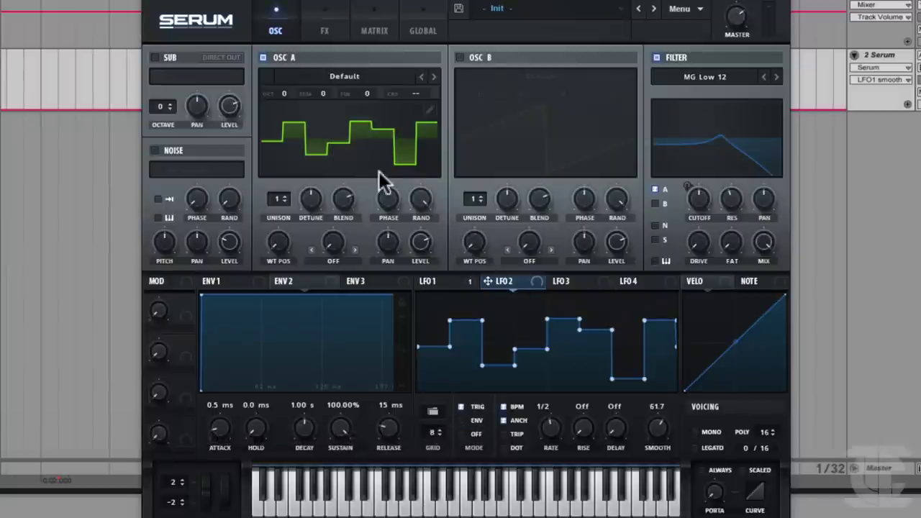
pyautogui.click(427, 112)
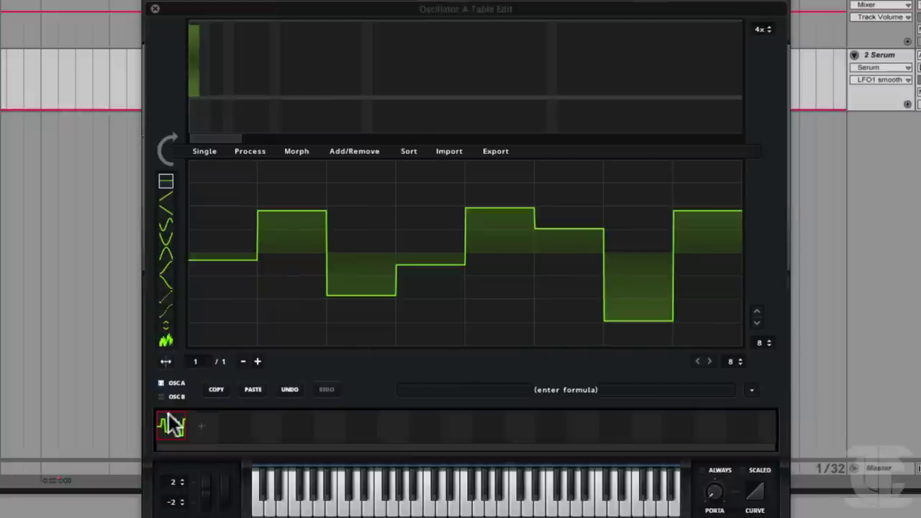
pyautogui.click(154, 9)
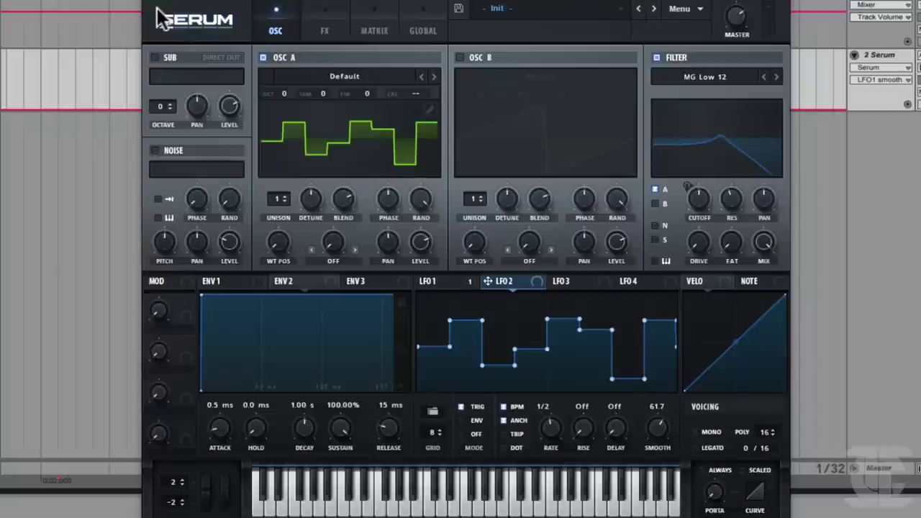
# - Add points to LFO 3's triangle, redraw it as an eight-step shape, and copy it onto oscillator A as its waveform
pyautogui.click(563, 282)
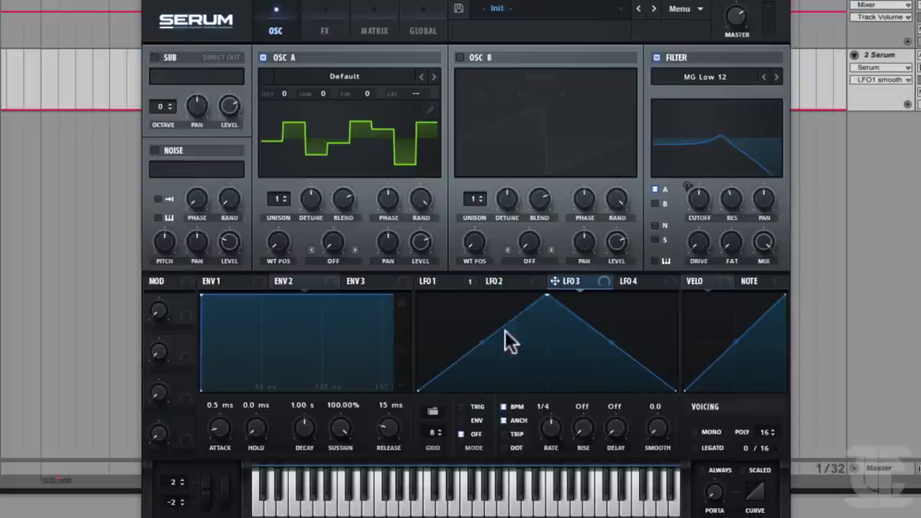
pyautogui.doubleClick(447, 327)
pyautogui.moveTo(447, 327); pyautogui.dragTo(449, 309)
pyautogui.doubleClick(480, 365)
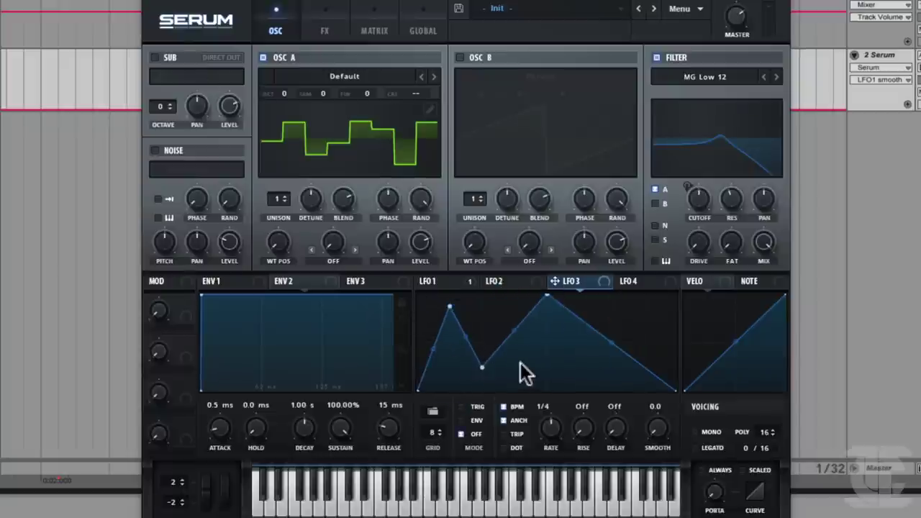
pyautogui.moveTo(542, 360)
pyautogui.mouseDown()
pyautogui.moveTo(564, 333)
pyautogui.moveTo(578, 338)
pyautogui.moveTo(640, 295)
pyautogui.moveTo(656, 363)
pyautogui.mouseUp()
pyautogui.moveTo(530, 323)
pyautogui.mouseDown()
pyautogui.moveTo(466, 321)
pyautogui.moveTo(425, 361)
pyautogui.mouseUp()
pyautogui.moveTo(565, 276); pyautogui.dragTo(367, 173)
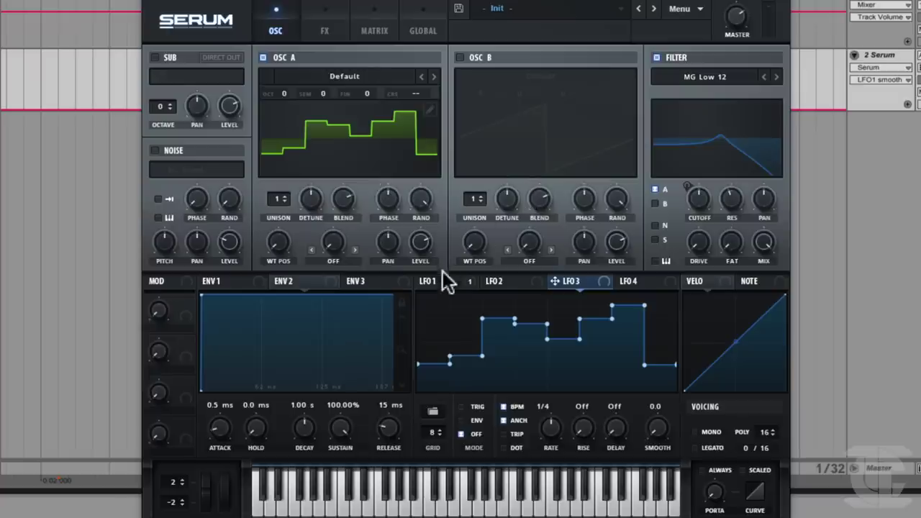
# - Look through the shapes of LFO 1, LFO 2 and LFO 4
pyautogui.click(442, 281)
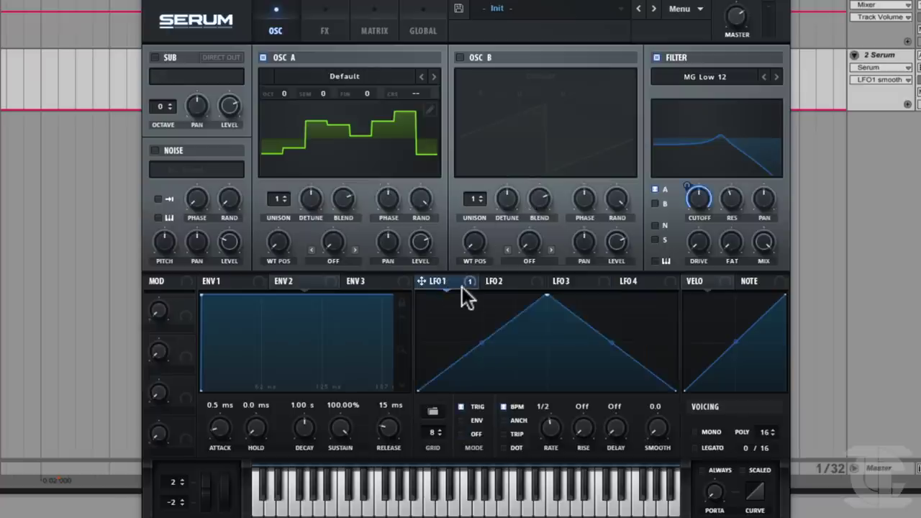
pyautogui.click(518, 279)
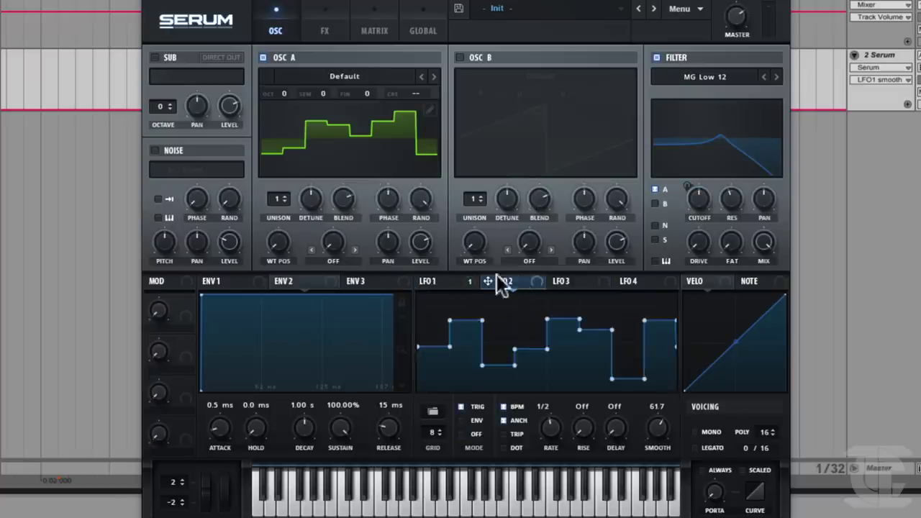
pyautogui.click(464, 281)
pyautogui.click(504, 281)
pyautogui.click(622, 281)
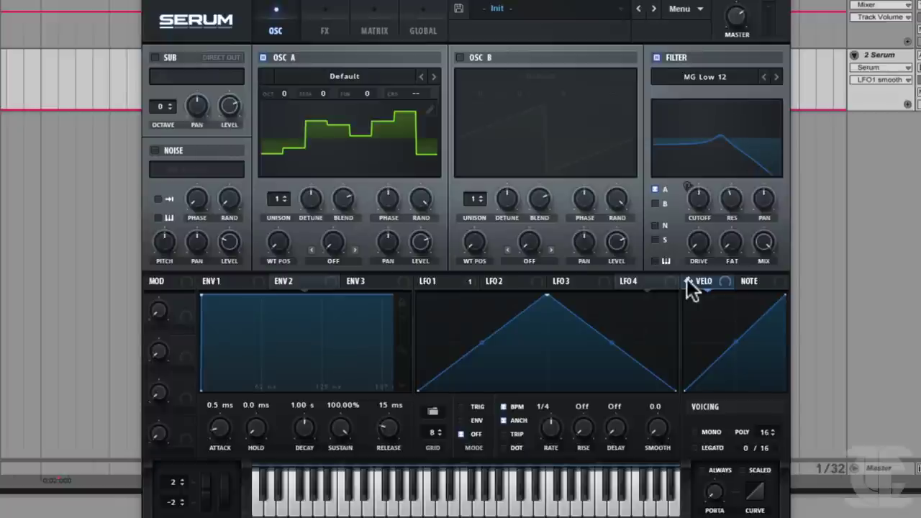
# - Assign velocity to oscillator A's level, set the level to 26%, and try a raised point on the velocity curve before removing it
pyautogui.moveTo(686, 280); pyautogui.dragTo(421, 244)
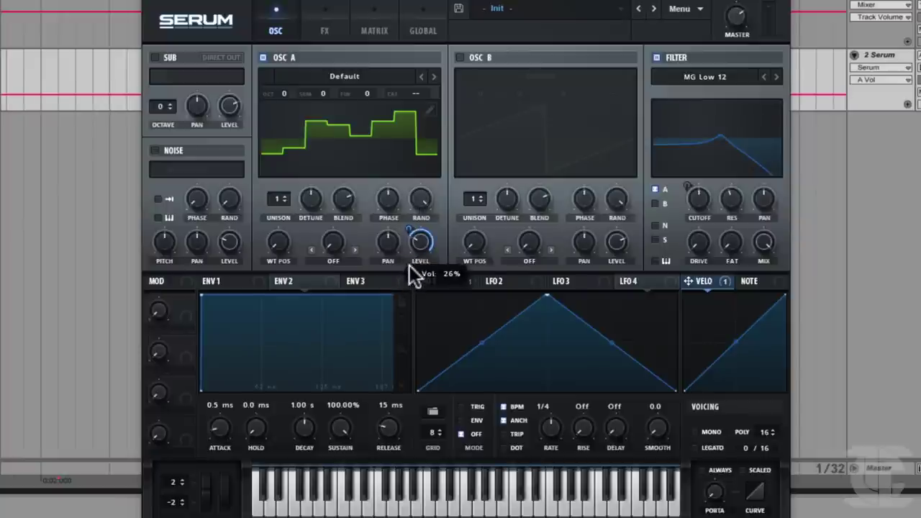
pyautogui.moveTo(734, 344); pyautogui.dragTo(715, 311)
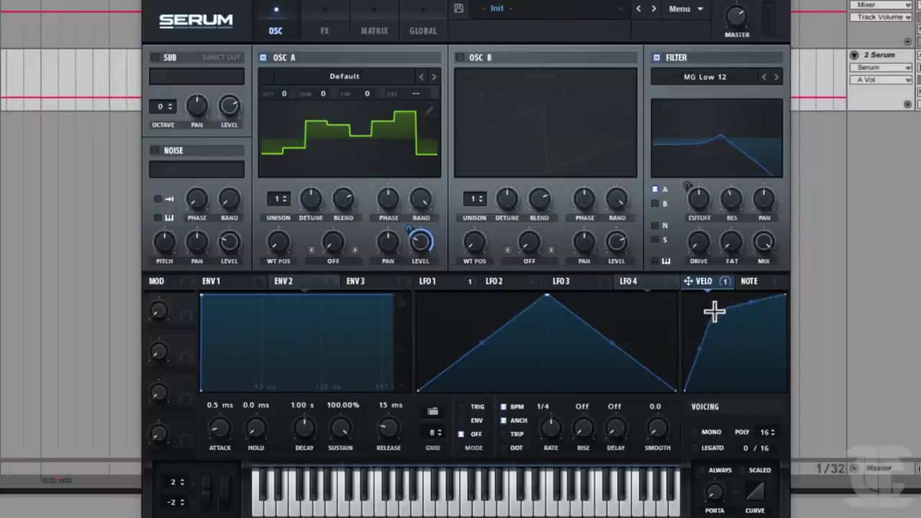
pyautogui.doubleClick(714, 309)
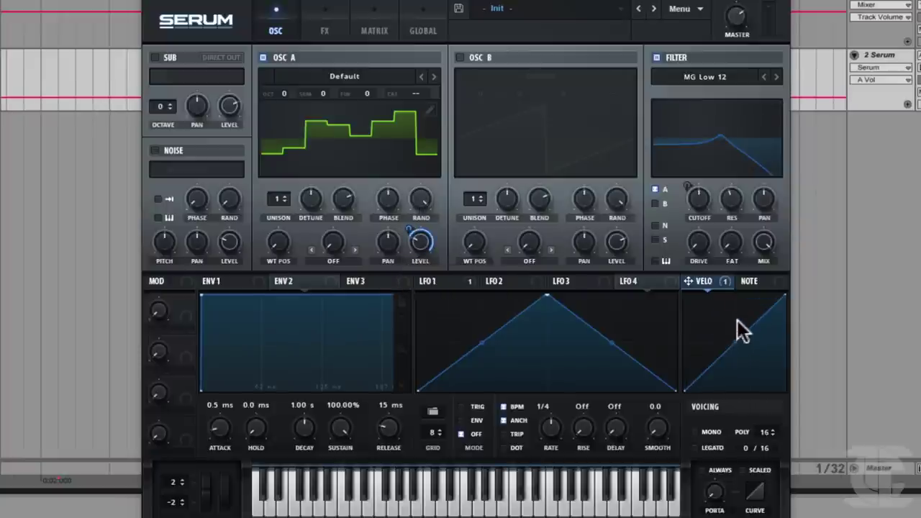
# - Try raising the velocity curve's start point and bending the curve with extra points, then restore the straight diagonal
pyautogui.moveTo(683, 388); pyautogui.dragTo(674, 350)
pyautogui.hotkey('ctrl', 'z')
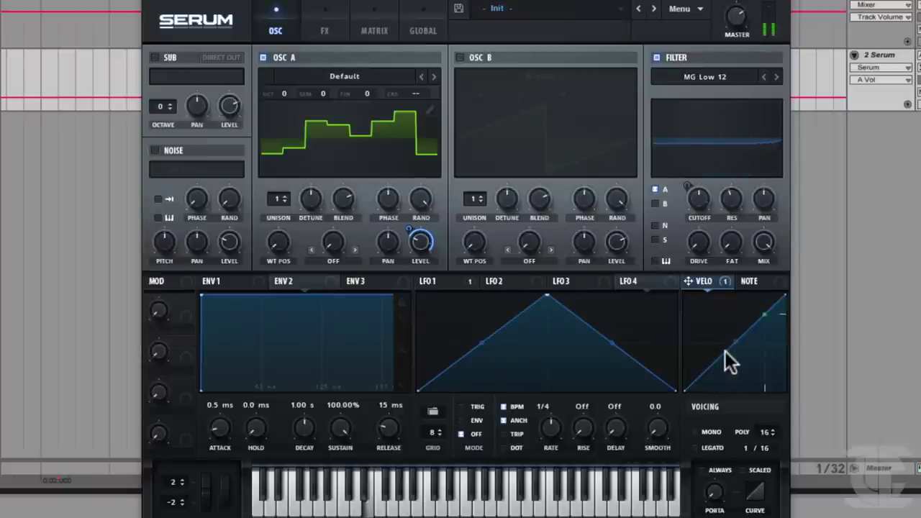
pyautogui.moveTo(724, 325)
pyautogui.mouseDown()
pyautogui.moveTo(715, 324)
pyautogui.moveTo(731, 304)
pyautogui.mouseUp()
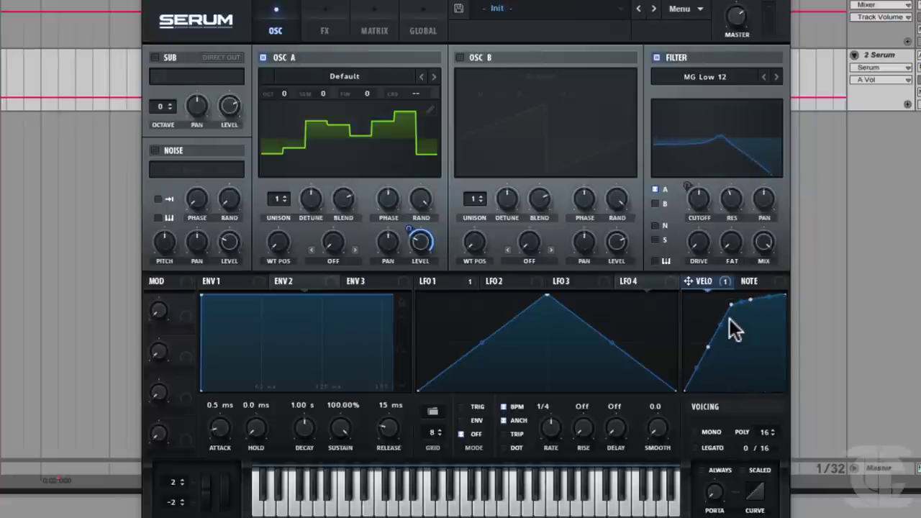
pyautogui.doubleClick(715, 344)
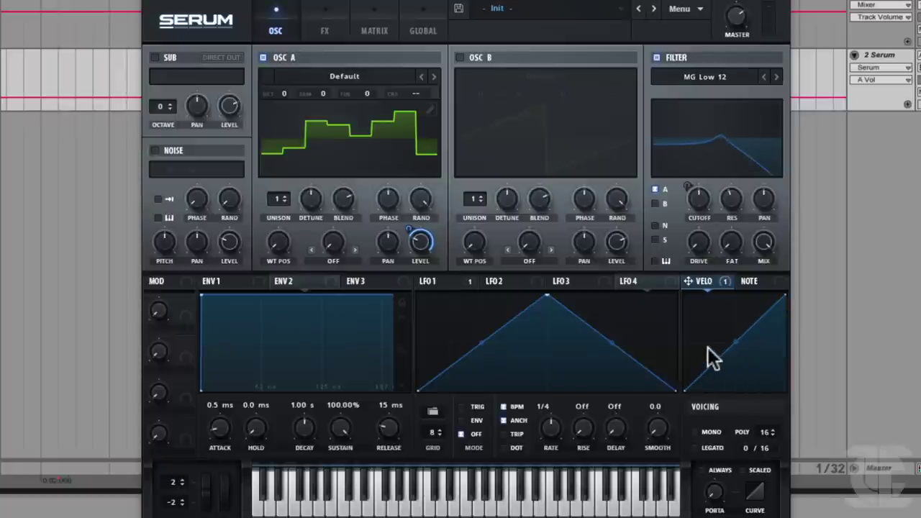
# - Try modulating oscillator A's warp with the Note source after browsing the warp modes, then remove all modulators from the warp control
pyautogui.click(753, 283)
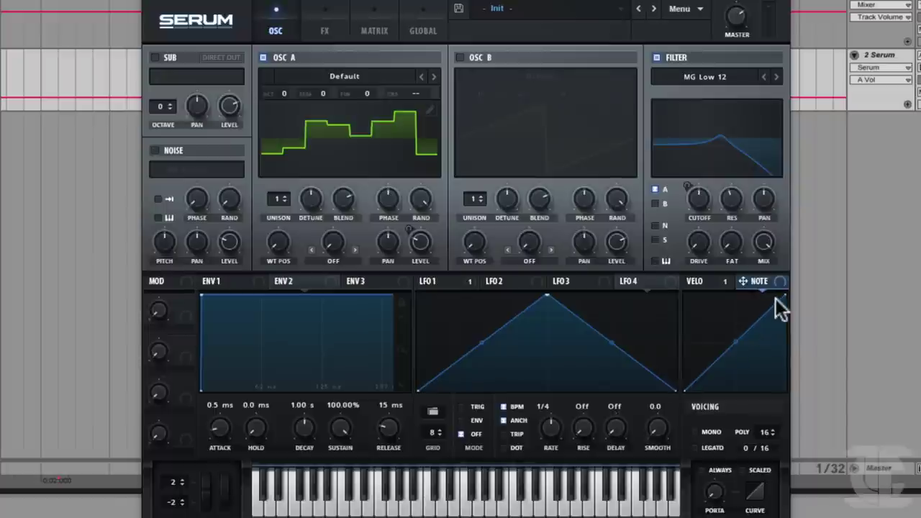
pyautogui.click(288, 254)
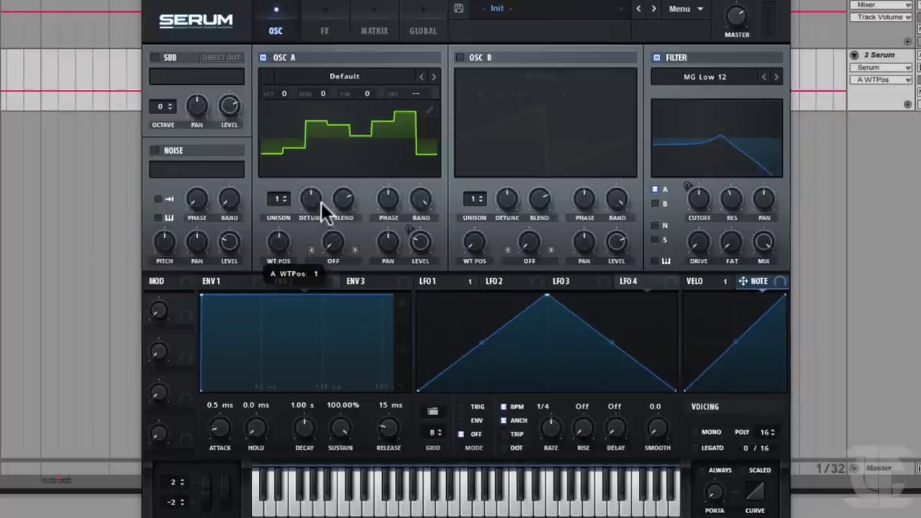
pyautogui.click(331, 256)
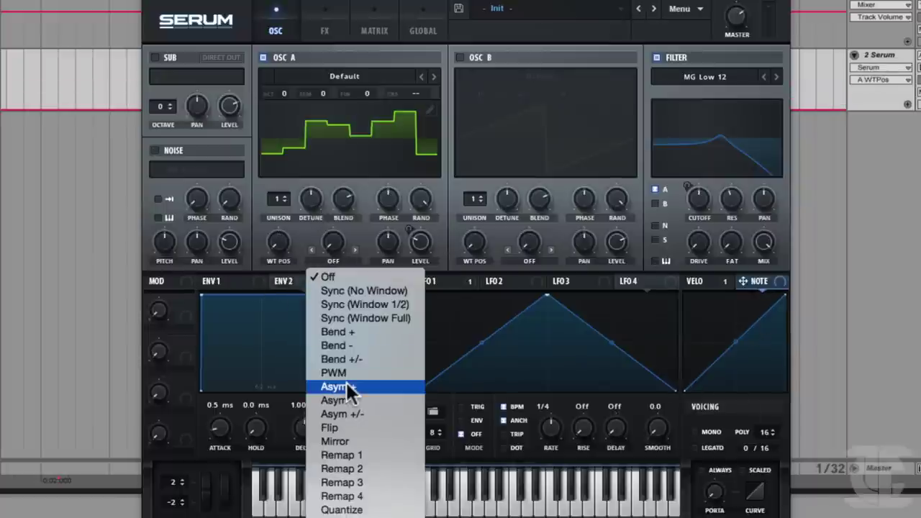
pyautogui.click(679, 371)
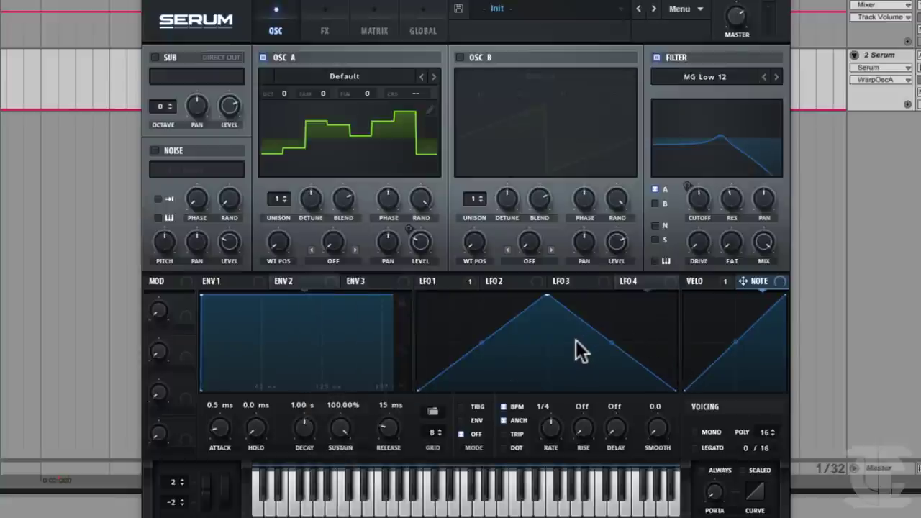
pyautogui.moveTo(750, 277); pyautogui.dragTo(335, 244)
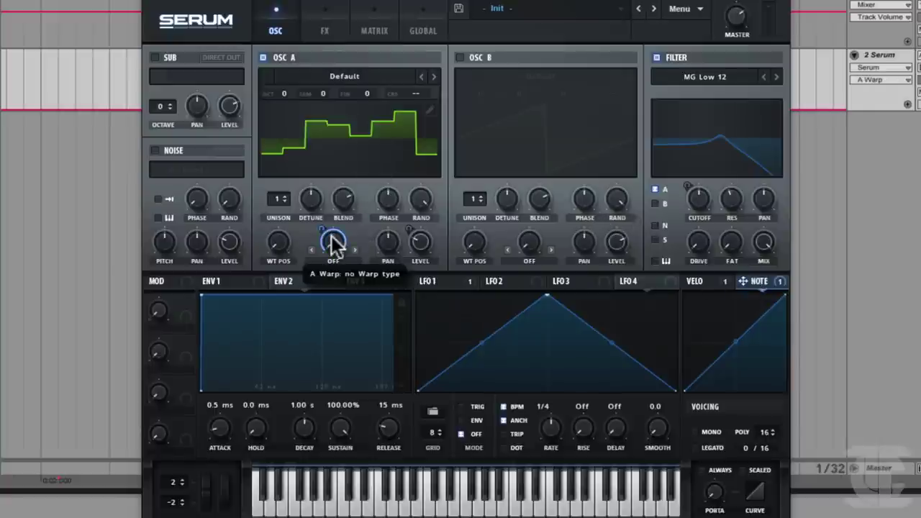
pyautogui.rightClick(331, 244)
pyautogui.click(360, 292)
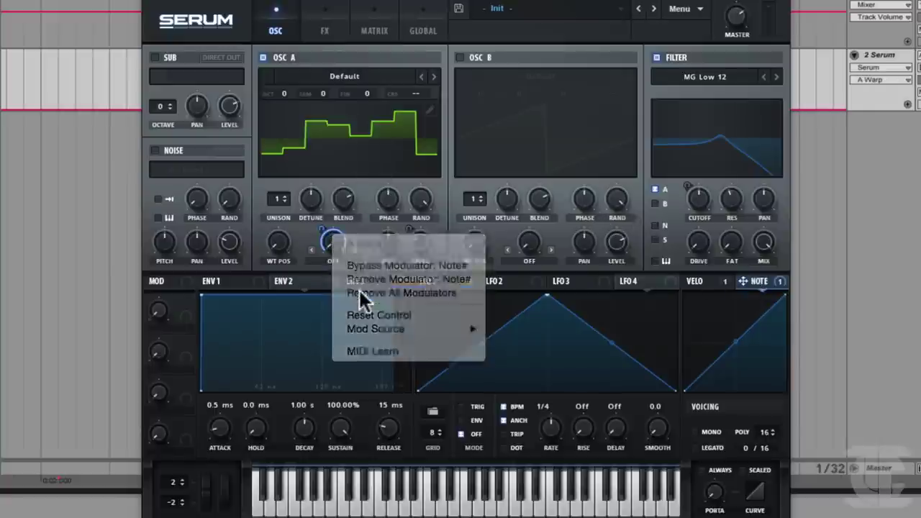
# - Try the first macro knob and the mod wheel, then assign Macro 1 to oscillator A's wavetable position and warp amount
pyautogui.click(163, 302)
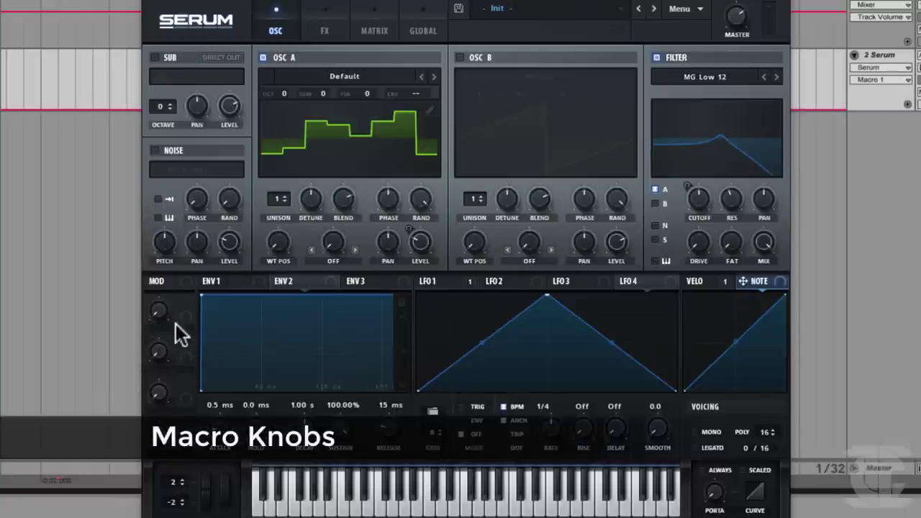
pyautogui.moveTo(207, 503); pyautogui.dragTo(236, 445)
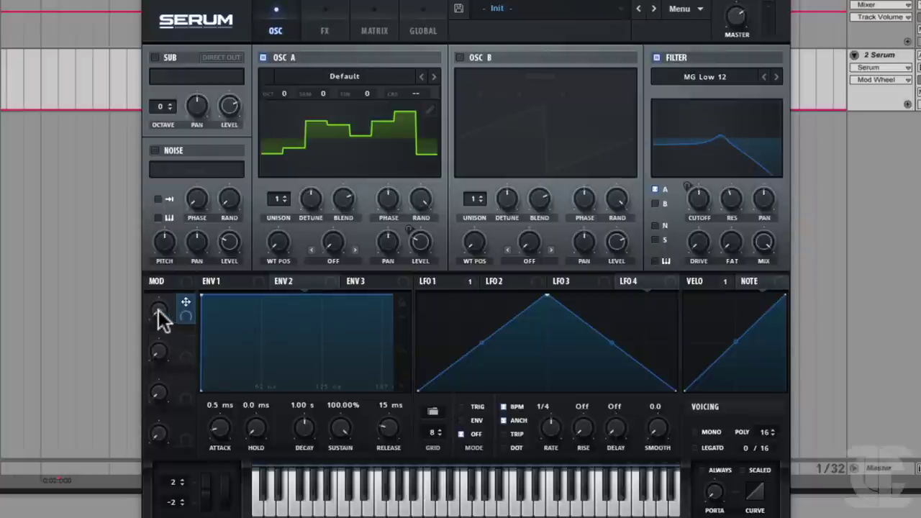
pyautogui.moveTo(184, 304); pyautogui.dragTo(280, 244)
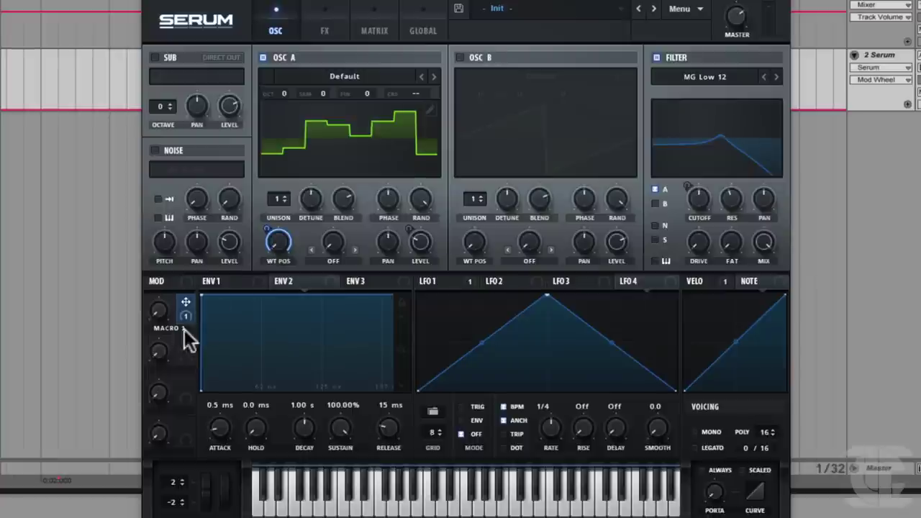
pyautogui.moveTo(186, 303); pyautogui.dragTo(331, 244)
# - Set oscillator A's warp mode to Sync (Window Full) and raise Macro 1 to 82%
pyautogui.click(330, 261)
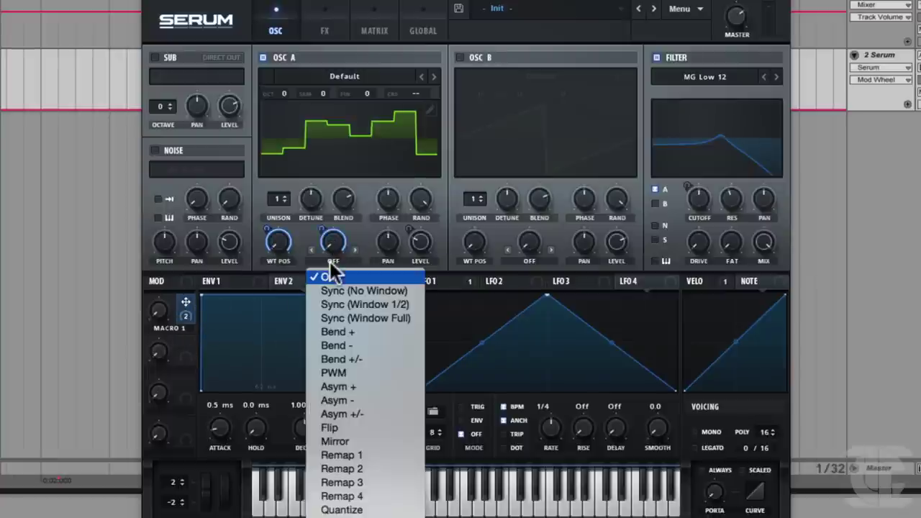
pyautogui.click(327, 317)
pyautogui.moveTo(318, 236)
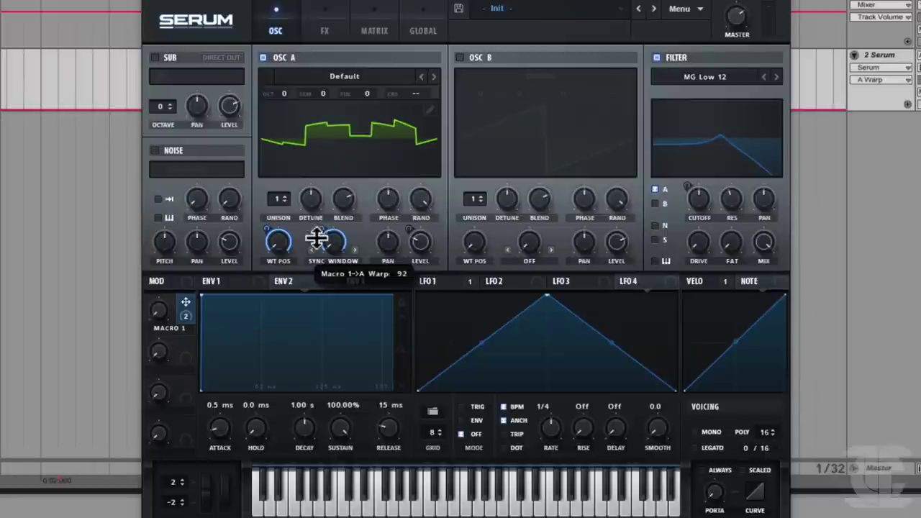
pyautogui.moveTo(150, 310)
pyautogui.moveTo(150, 310); pyautogui.dragTo(243, 239)
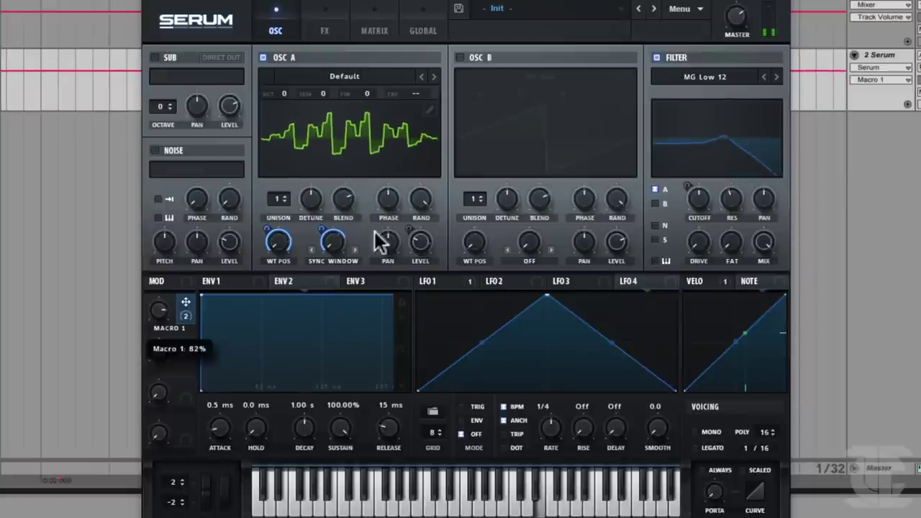
# - Turn off the filter, lower Macro 1, and switch oscillator A's waveform display to the 3D wavetable view
pyautogui.click(666, 57)
pyautogui.moveTo(158, 310); pyautogui.dragTo(149, 335)
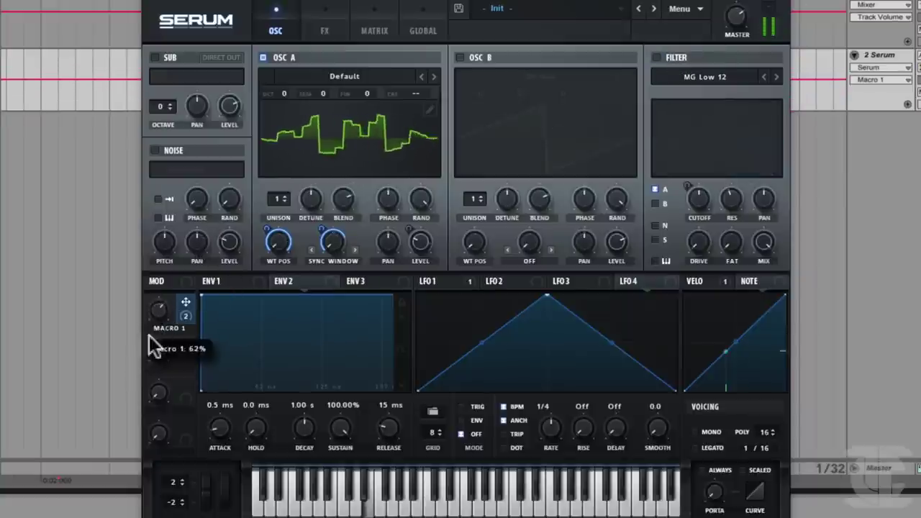
pyautogui.click(345, 154)
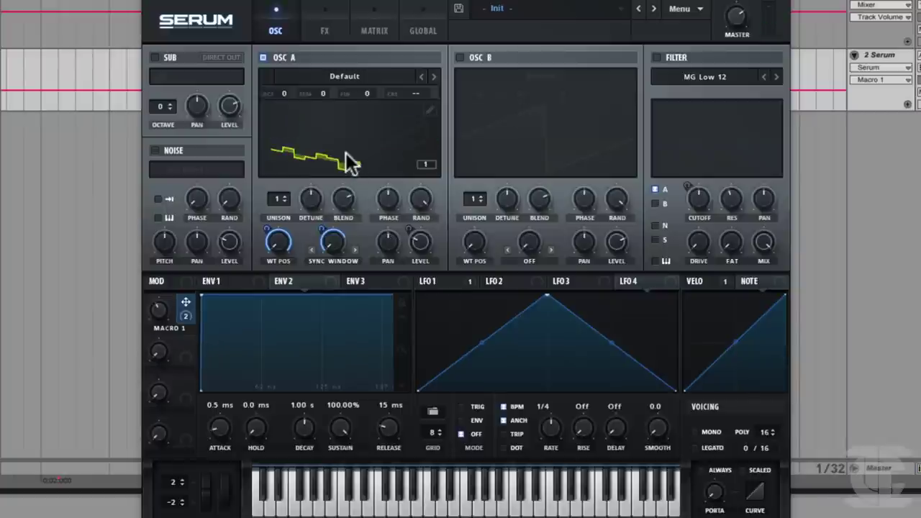